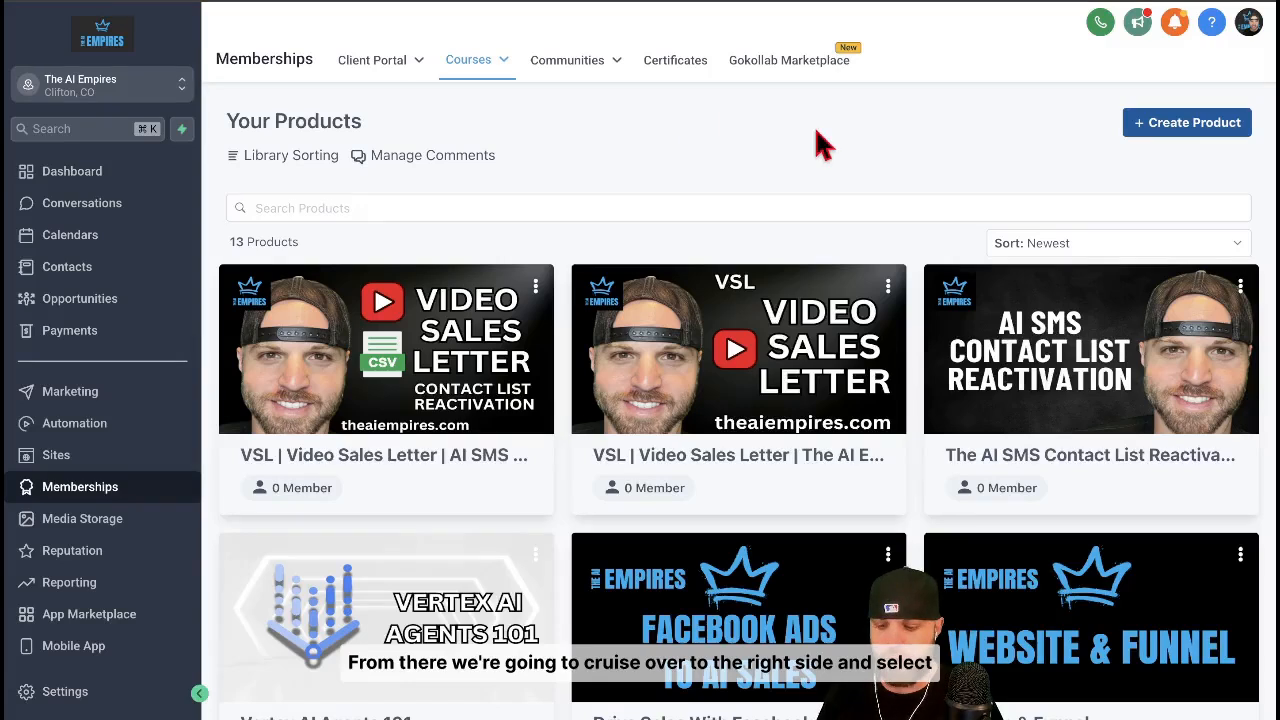
Clone the Lesson 7. Sales product in the current location
{"action": "left_click", "coordinate": [1145, 124]}
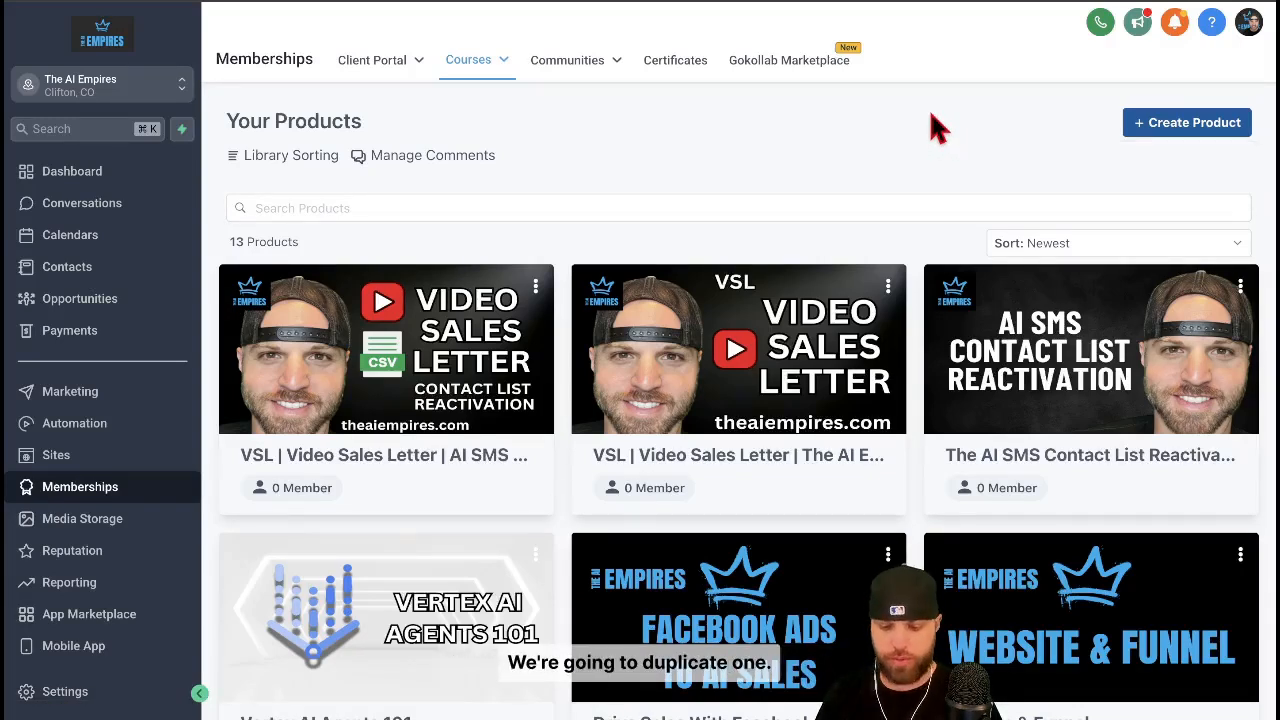
{"action": "scroll", "coordinate": [937, 127], "scroll_direction": "down", "scroll_amount": 1}
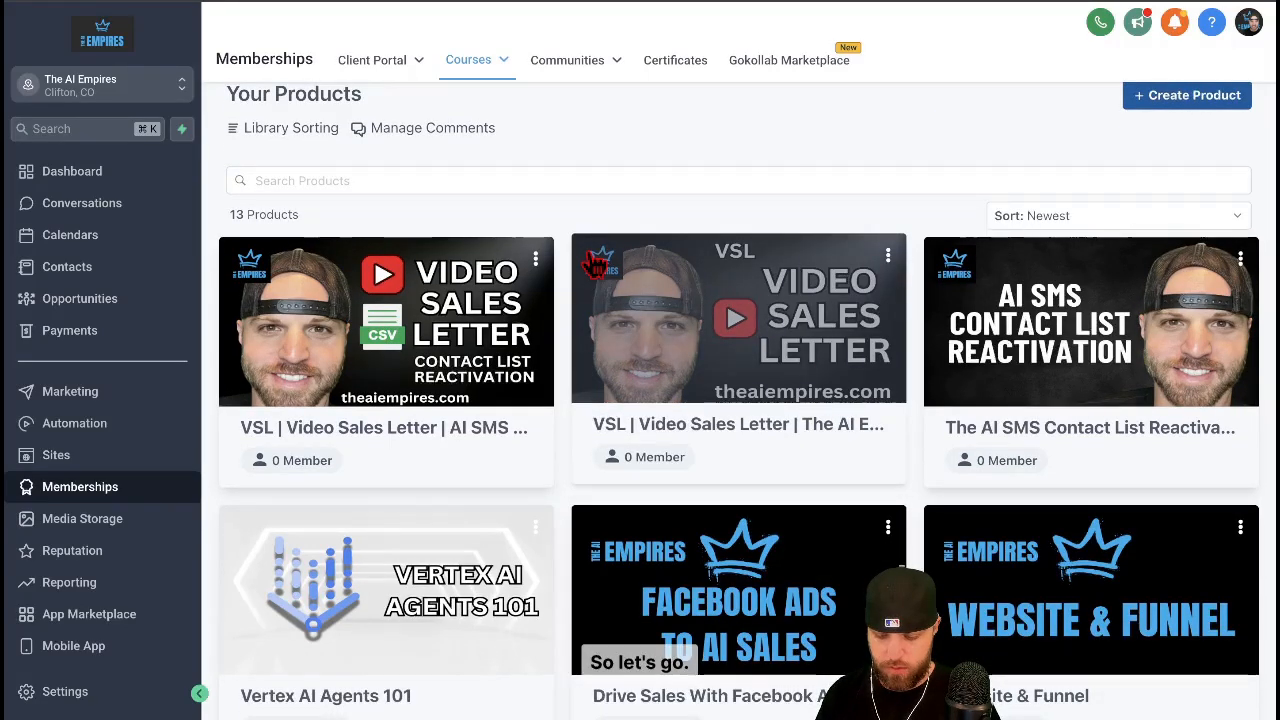
{"action": "scroll", "coordinate": [610, 275], "scroll_direction": "down", "scroll_amount": 5}
{"action": "left_click", "coordinate": [536, 276]}
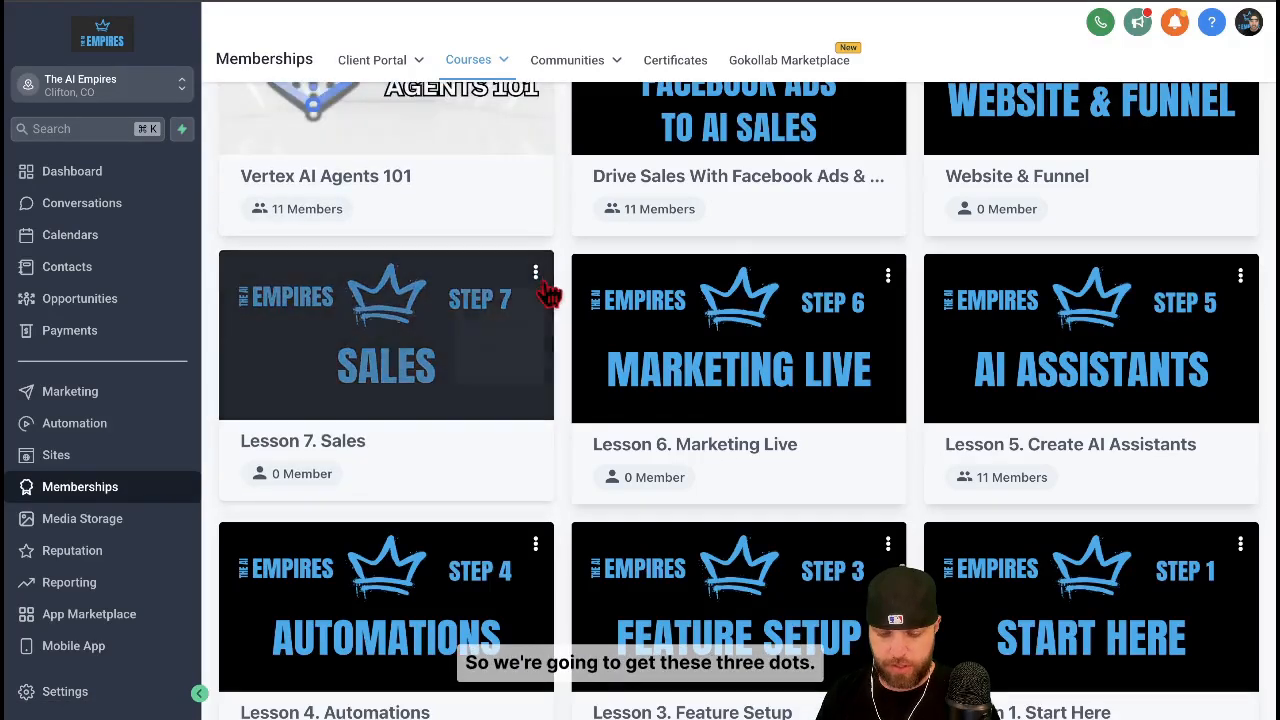
{"action": "left_click", "coordinate": [536, 276]}
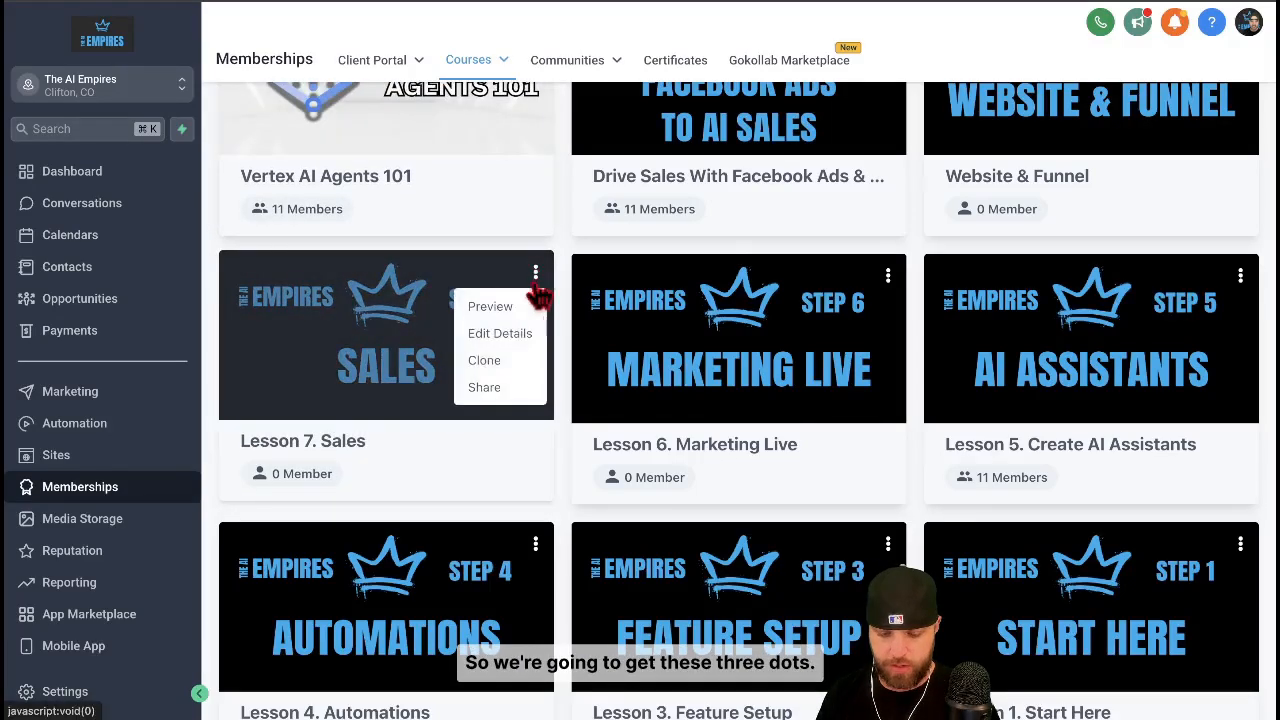
{"action": "left_click", "coordinate": [482, 360]}
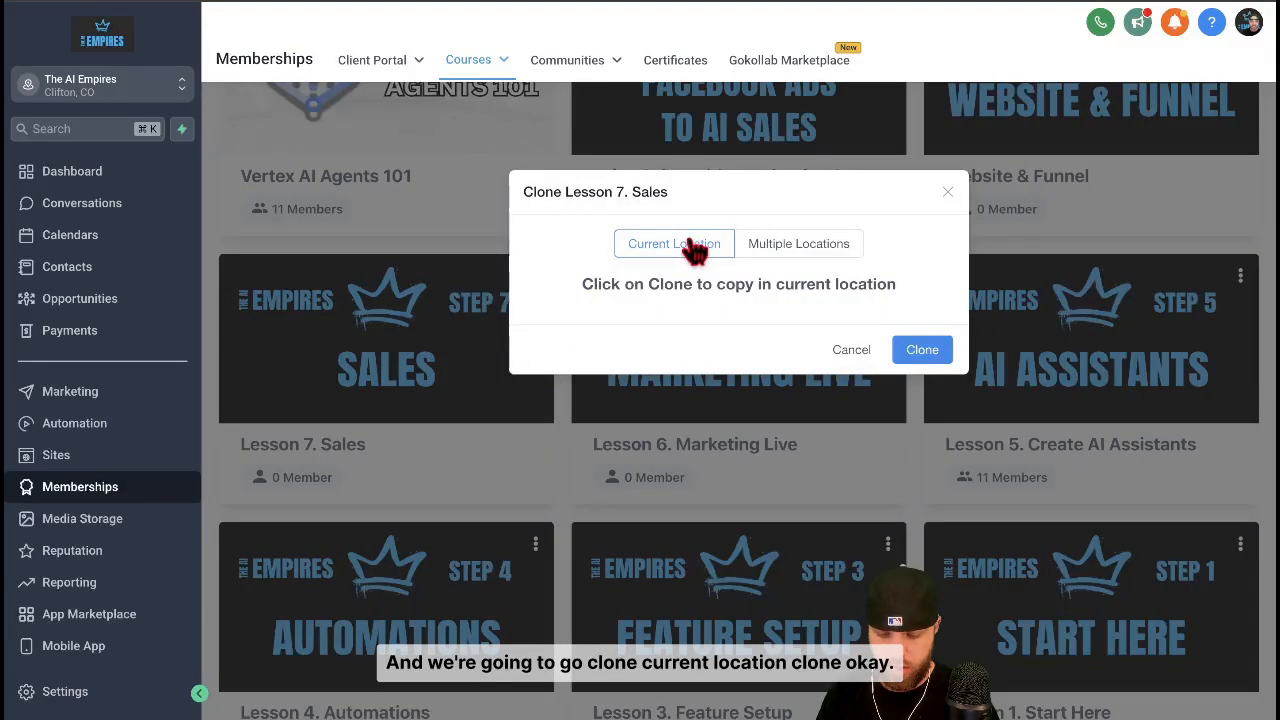
{"action": "left_click", "coordinate": [918, 352]}
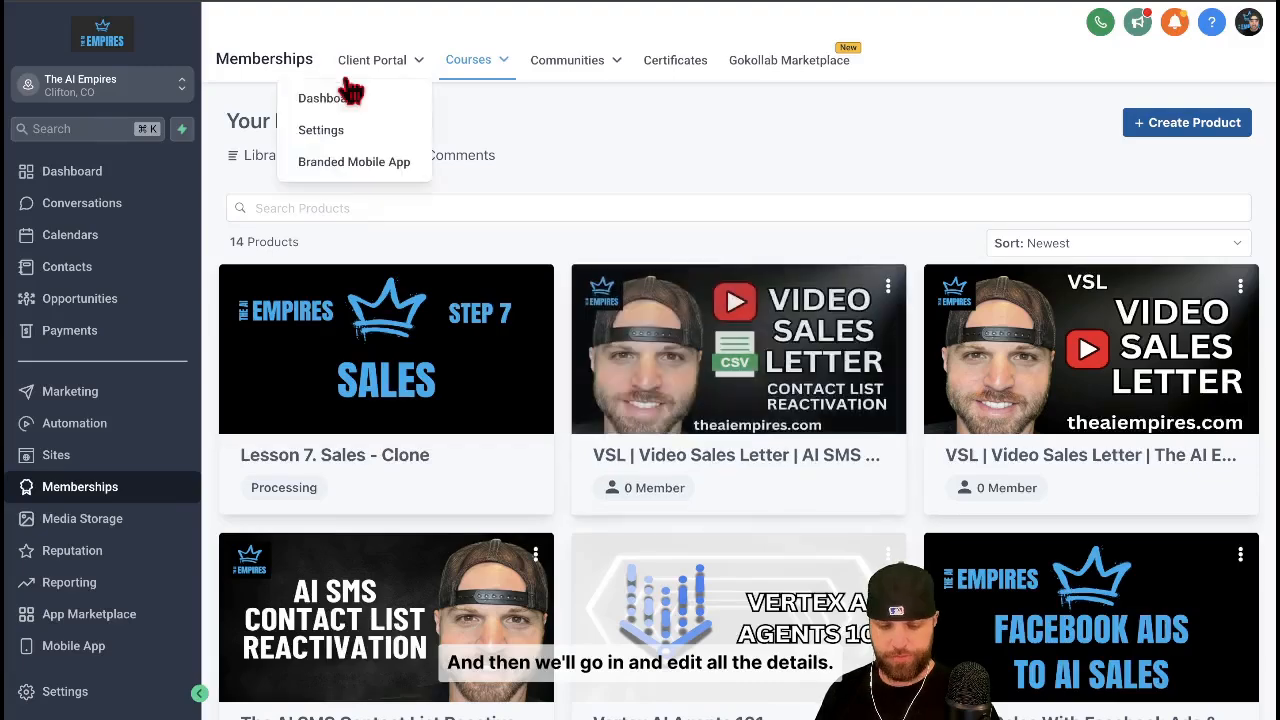
Open the details of the cloned Lesson 7. Sales product and change its title to "Membership Community & Courses"
{"action": "left_click", "coordinate": [87, 0]}
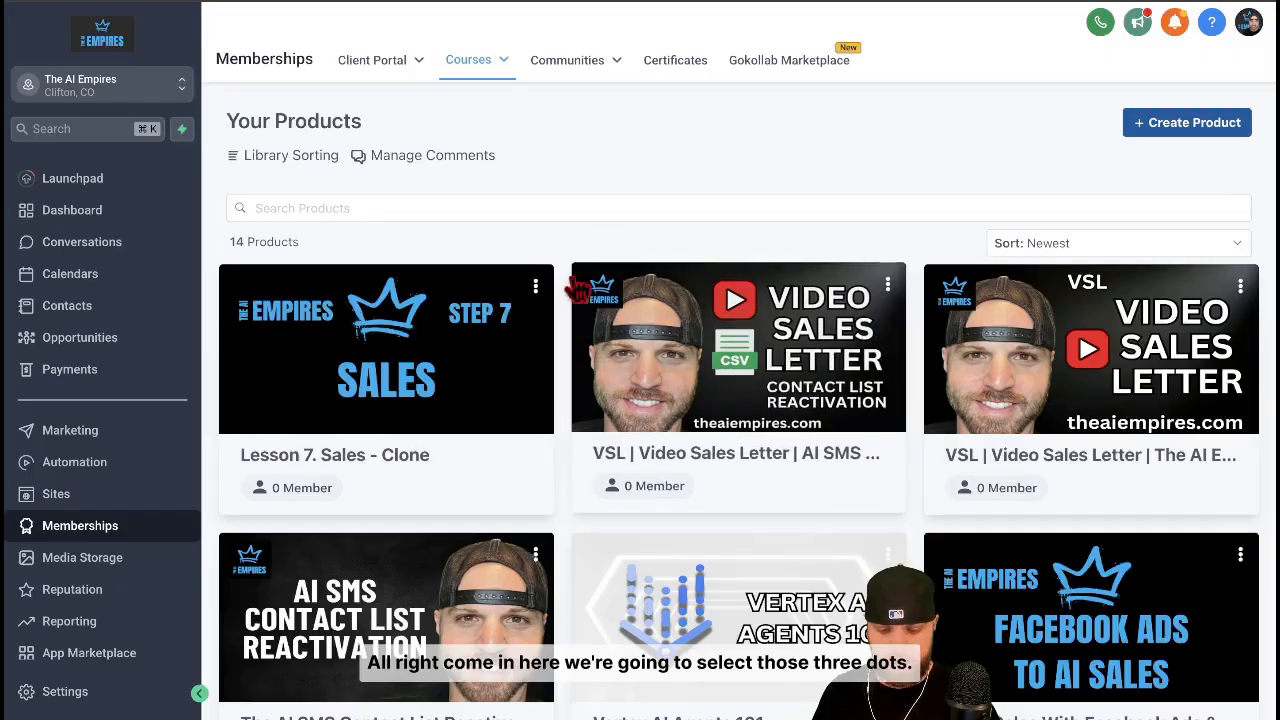
{"action": "left_click", "coordinate": [536, 286]}
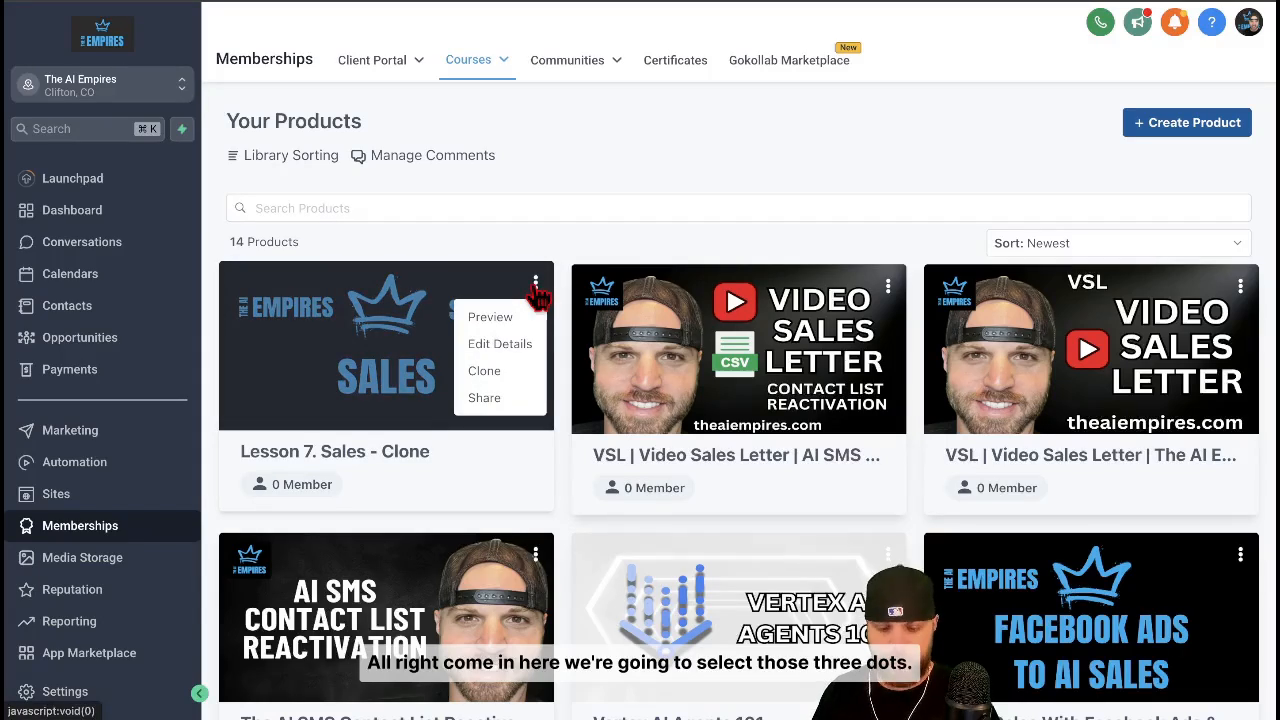
{"action": "left_click", "coordinate": [514, 343]}
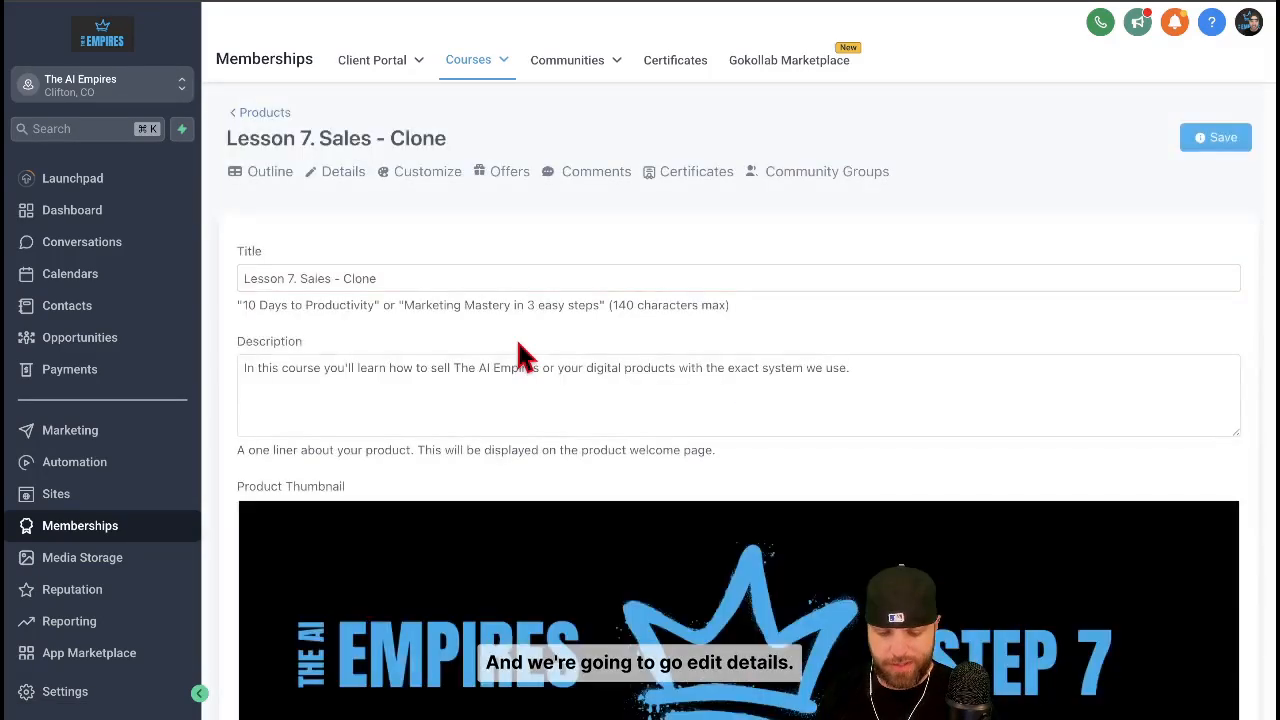
{"action": "left_click", "coordinate": [467, 278]}
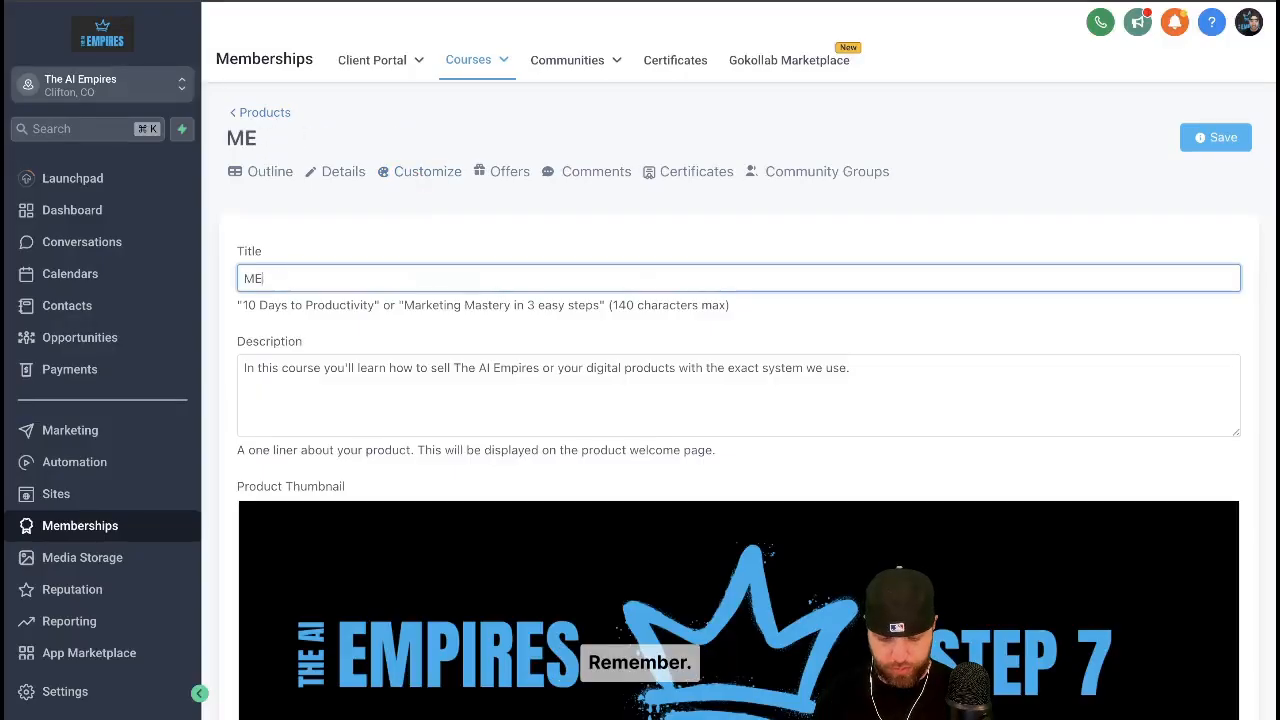
{"action": "key", "text": "BackSpace"}
{"action": "type", "text": "embership Community & Courses"}
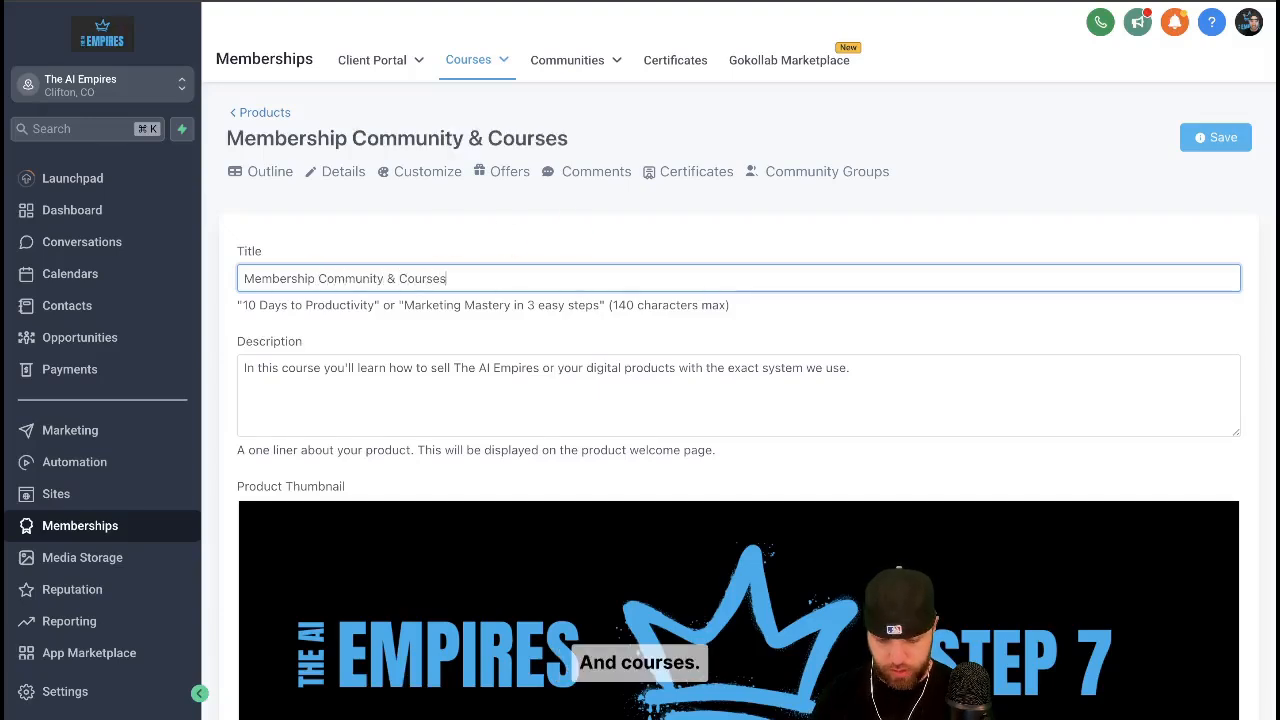
Change the description to "In this course you'll learn how to use the Membership Community & Create New Courses!"
{"action": "left_click", "coordinate": [469, 370]}
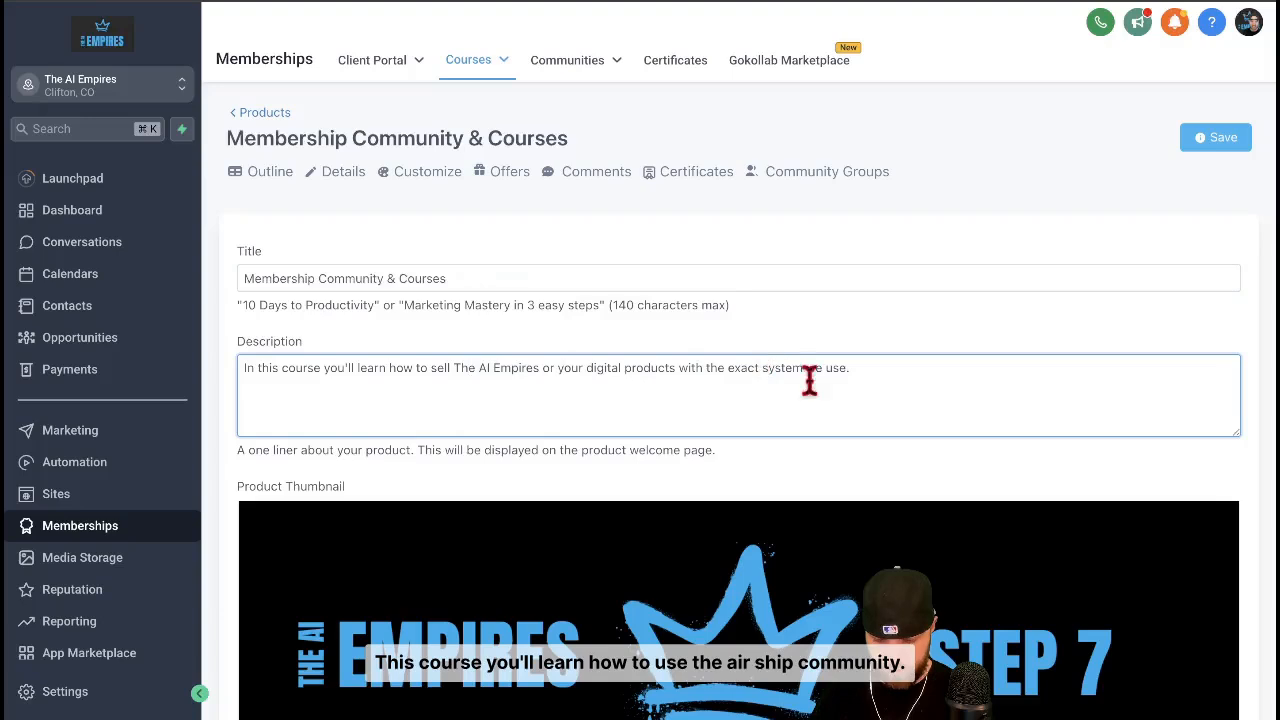
{"action": "left_click_drag", "start_coordinate": [857, 372], "coordinate": [427, 368]}
{"action": "key", "text": "BackSpace"}
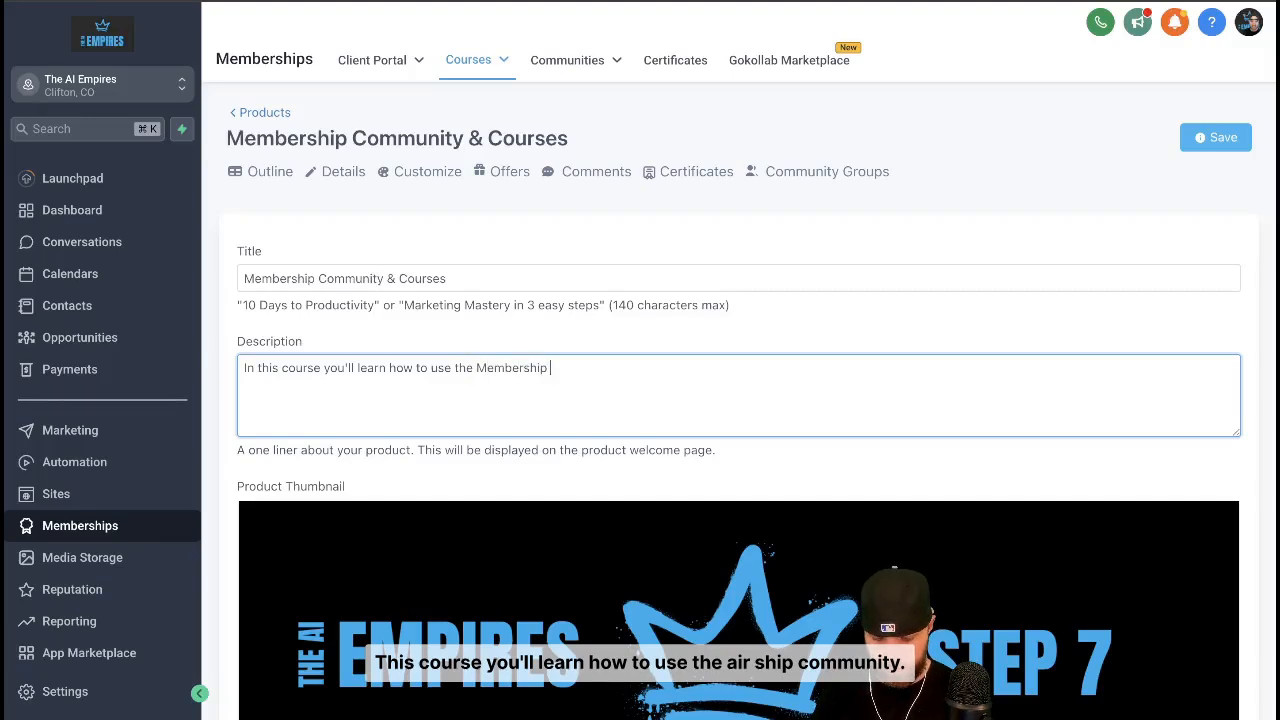
{"action": "type", "text": "use the Membership Community & Create New Courses!"}
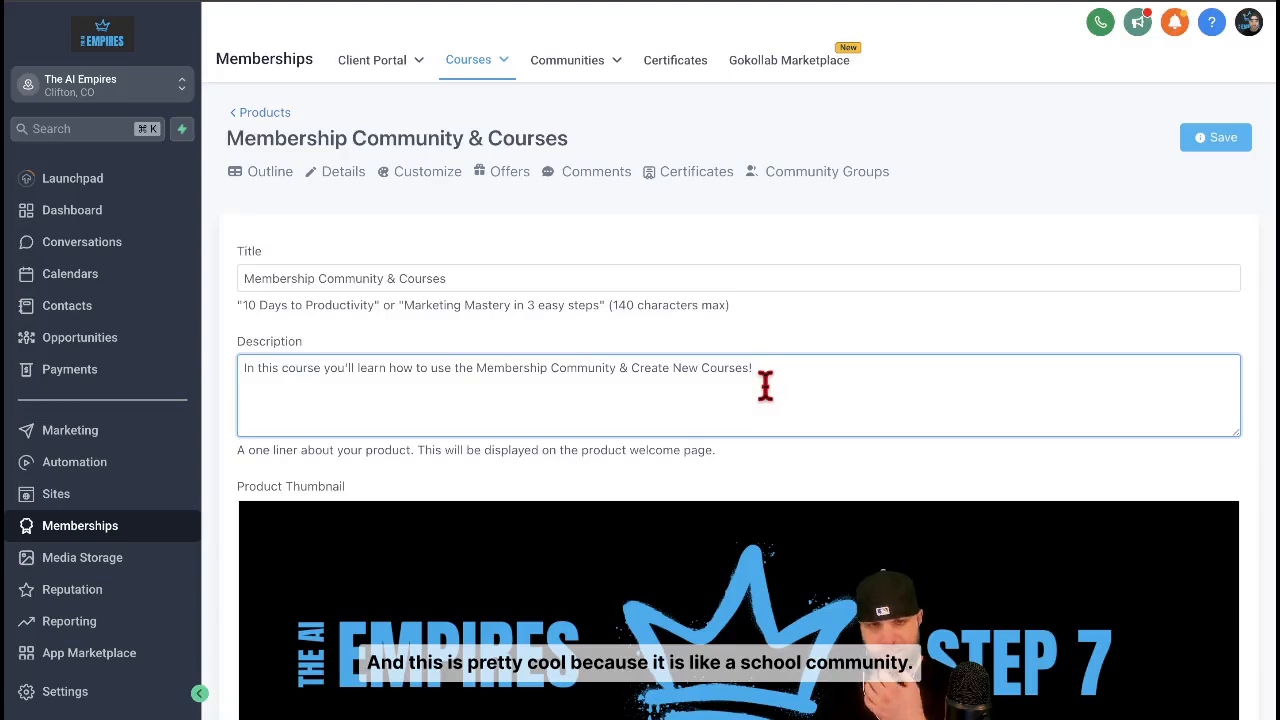
Remove the old Step 7 Sales image from the product thumbnail
{"action": "scroll", "coordinate": [843, 429], "scroll_direction": "down", "scroll_amount": 3}
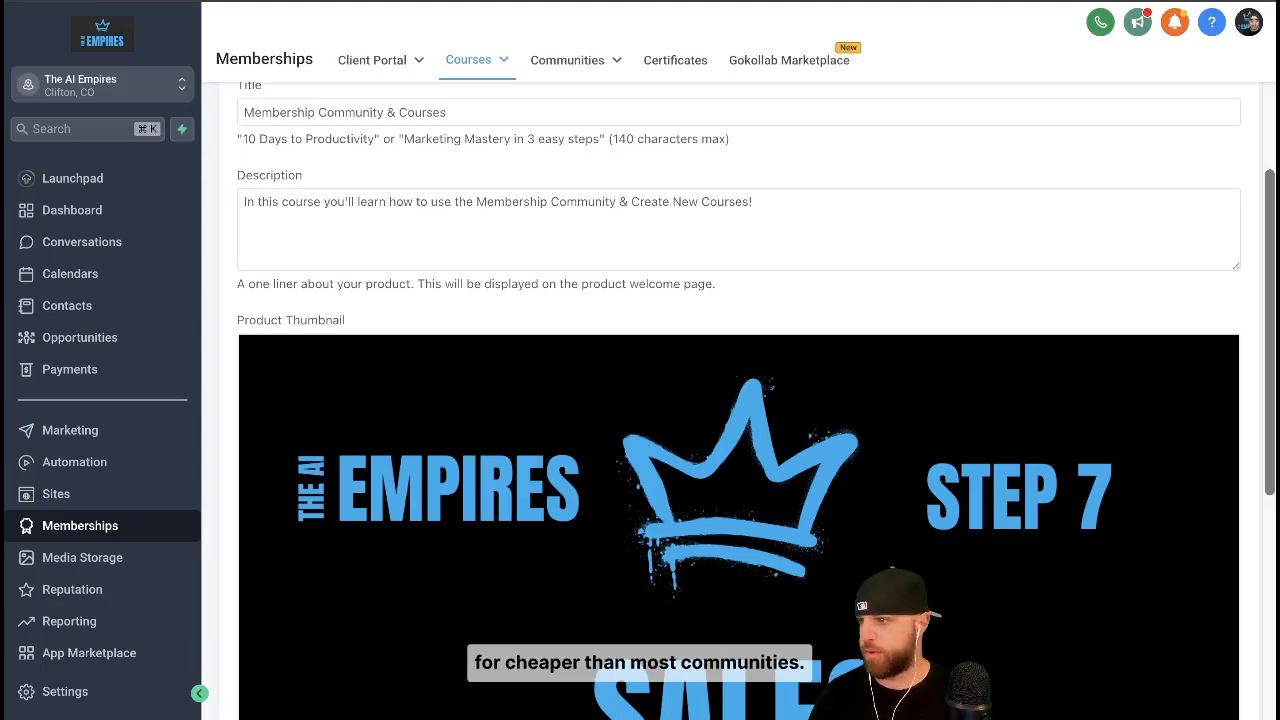
{"action": "scroll", "coordinate": [1106, 463], "scroll_direction": "down", "scroll_amount": 3}
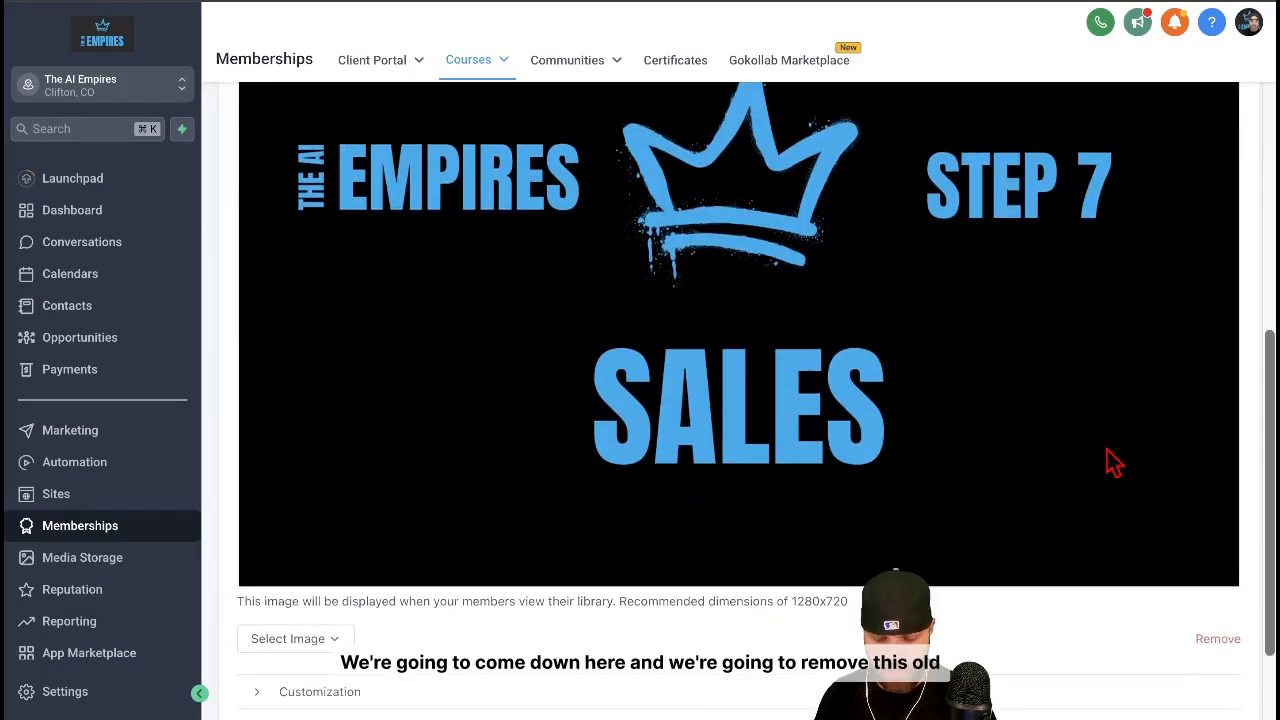
{"action": "left_click", "coordinate": [1219, 640]}
{"action": "scroll", "coordinate": [1120, 551], "scroll_direction": "down", "scroll_amount": 2}
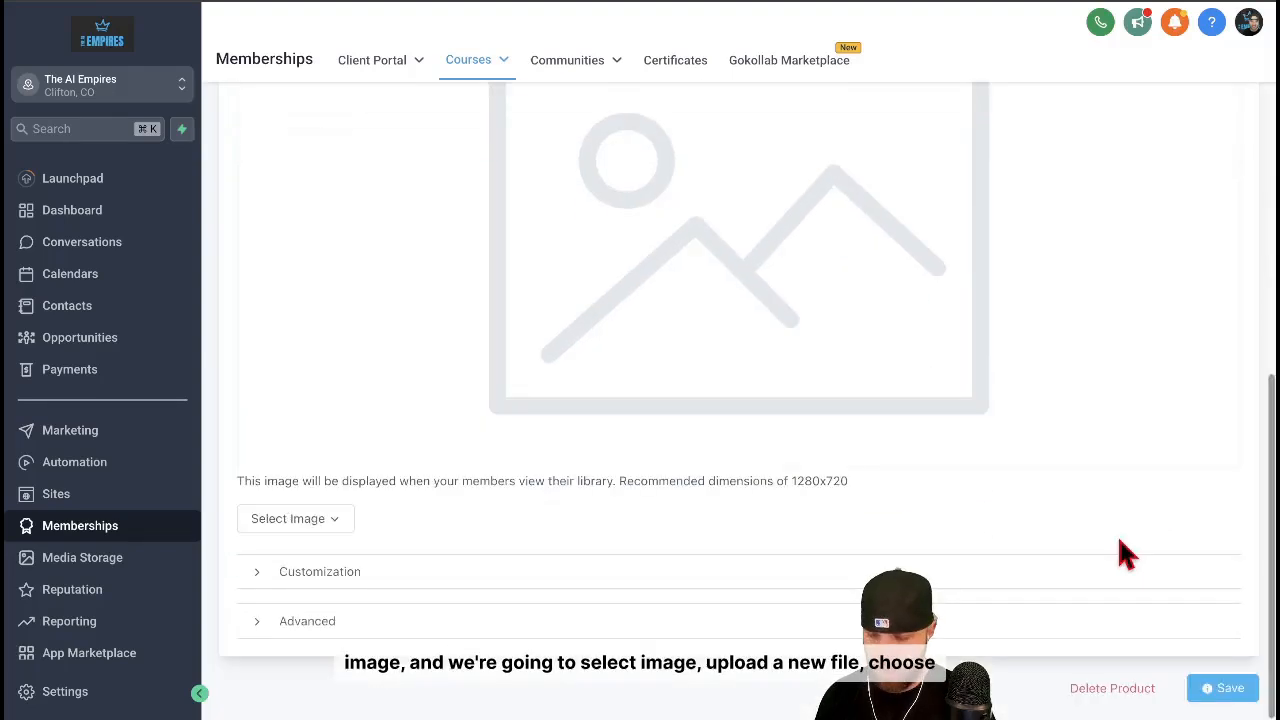
Upload the Empire University Membership Community image from Downloads as the new product thumbnail
{"action": "left_click", "coordinate": [318, 522]}
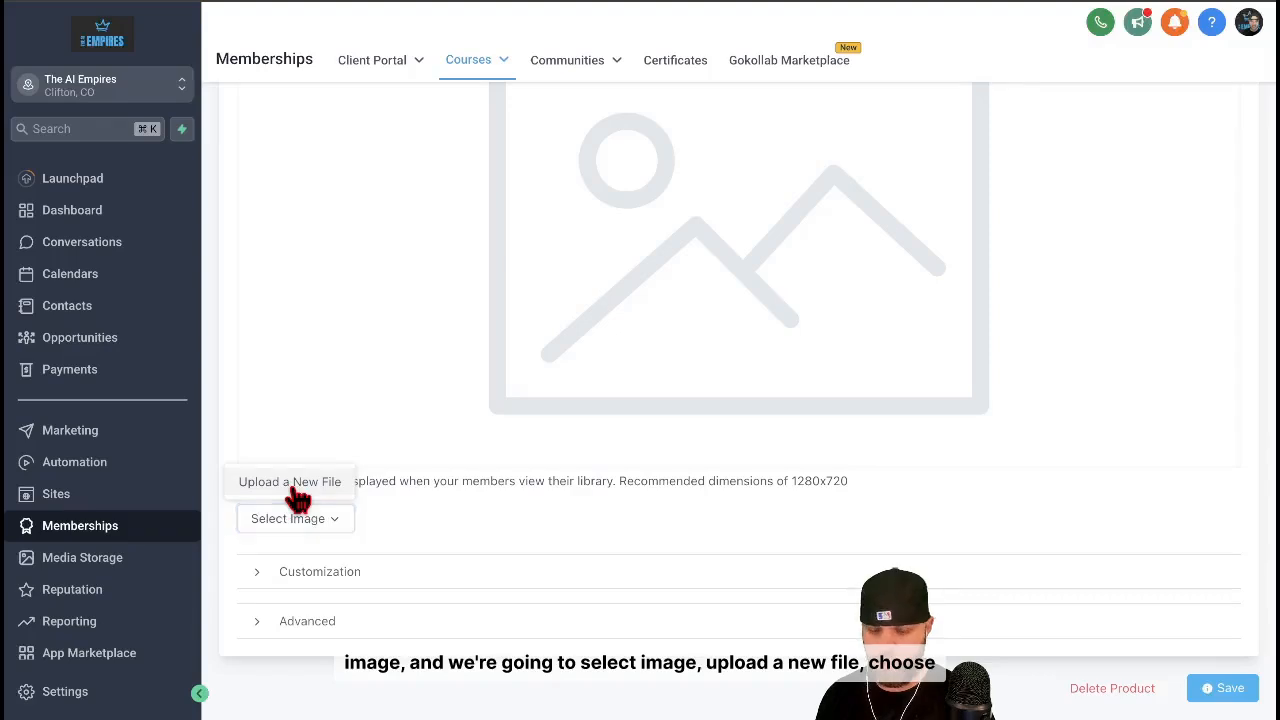
{"action": "left_click", "coordinate": [296, 490]}
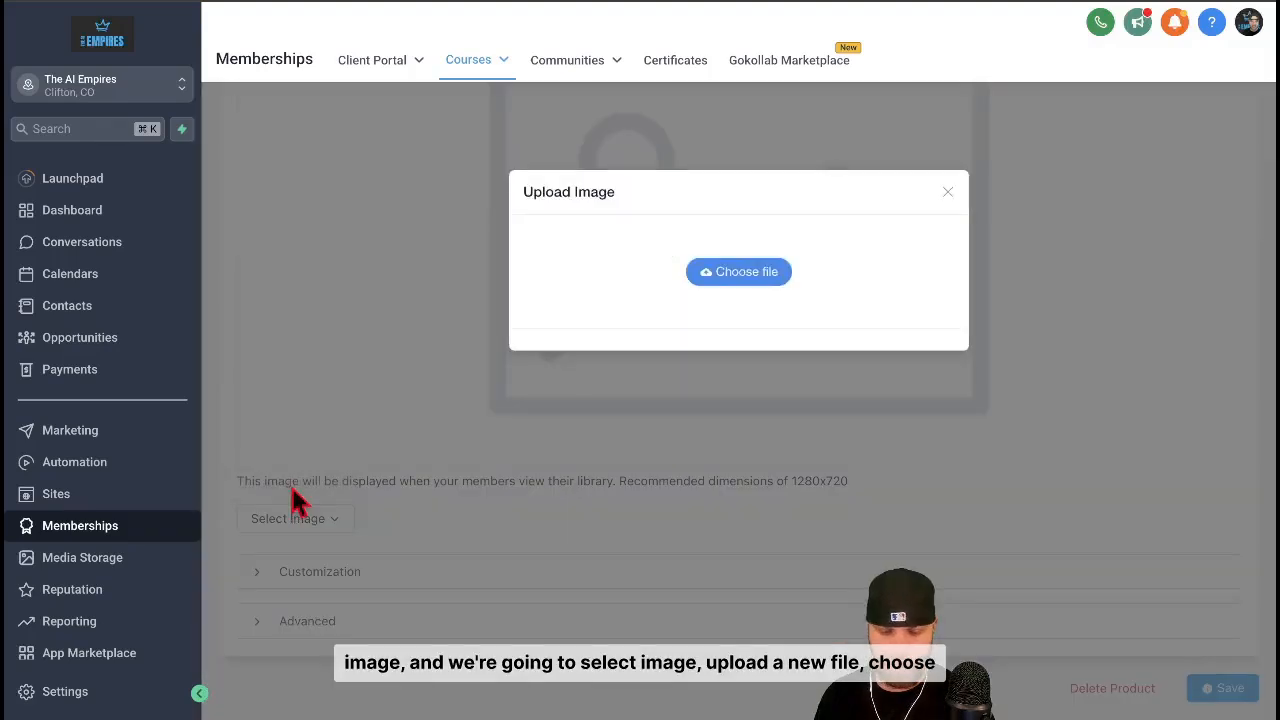
{"action": "left_click", "coordinate": [741, 287]}
{"action": "left_click", "coordinate": [282, 192]}
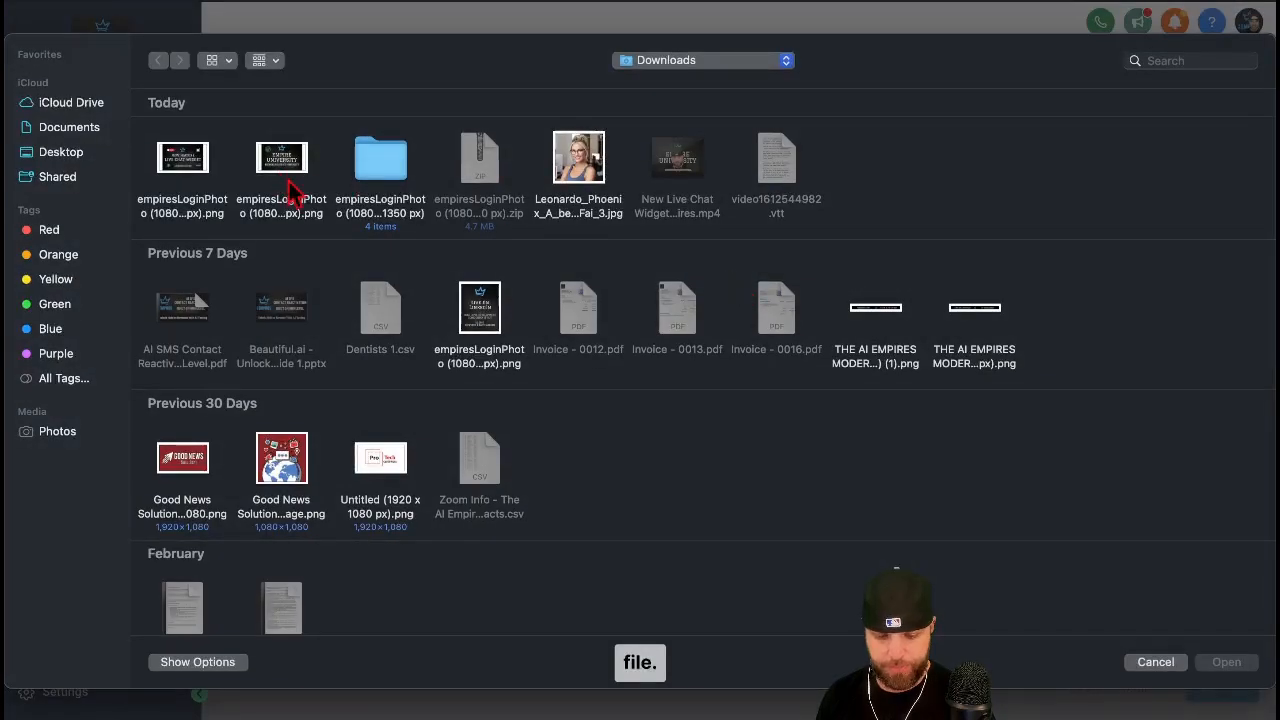
{"action": "double_click", "coordinate": [287, 178]}
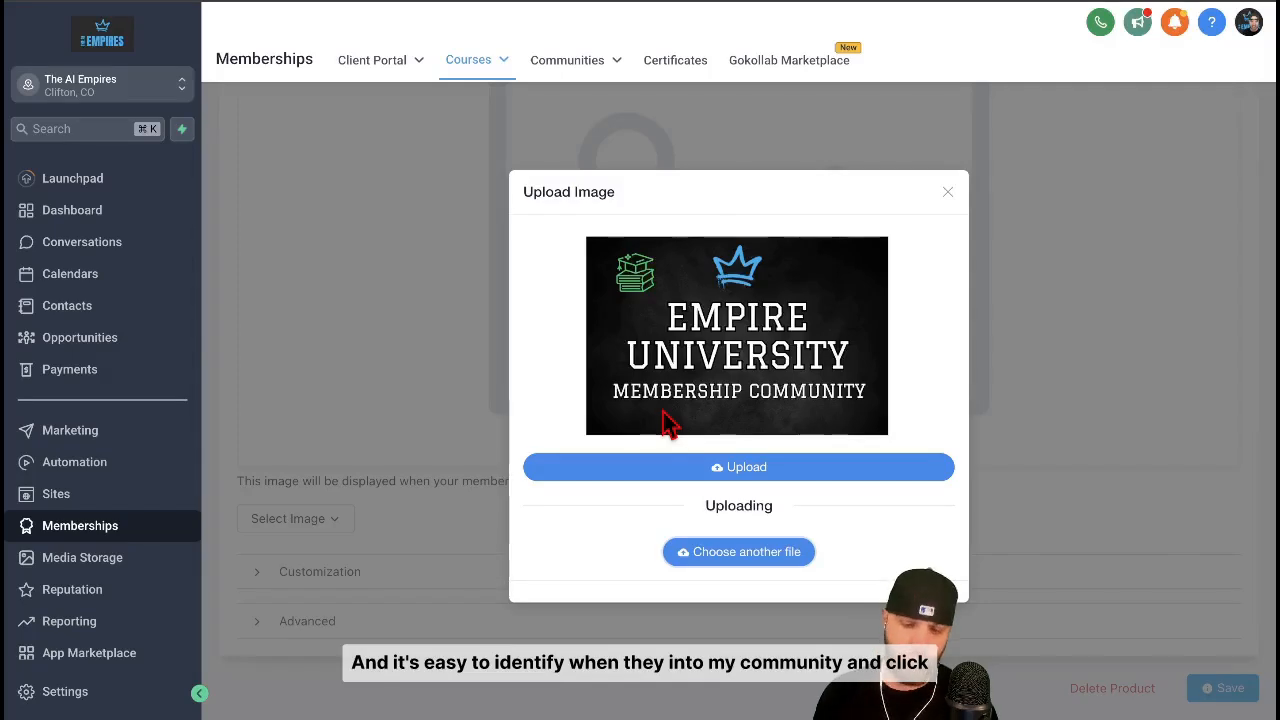
{"action": "left_click", "coordinate": [770, 470]}
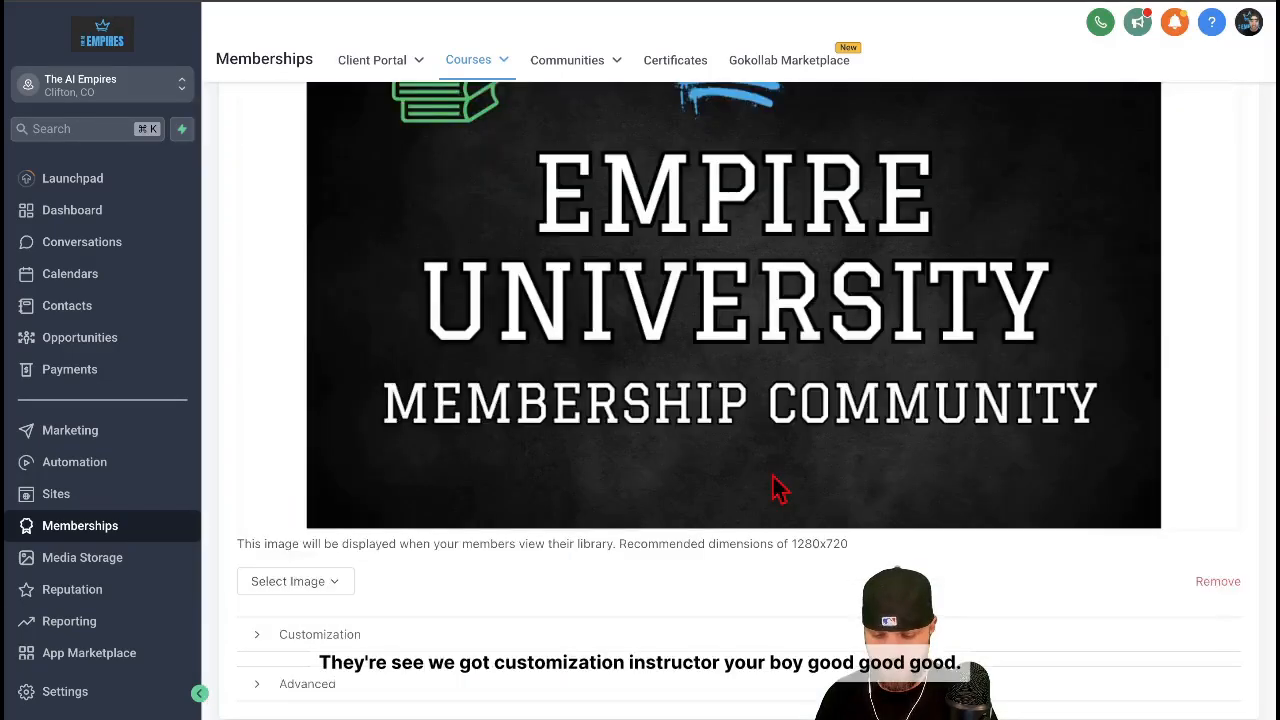
Check the customization settings for instructor, logo and favicon, and save the product
{"action": "scroll", "coordinate": [785, 587], "scroll_direction": "down", "scroll_amount": 1}
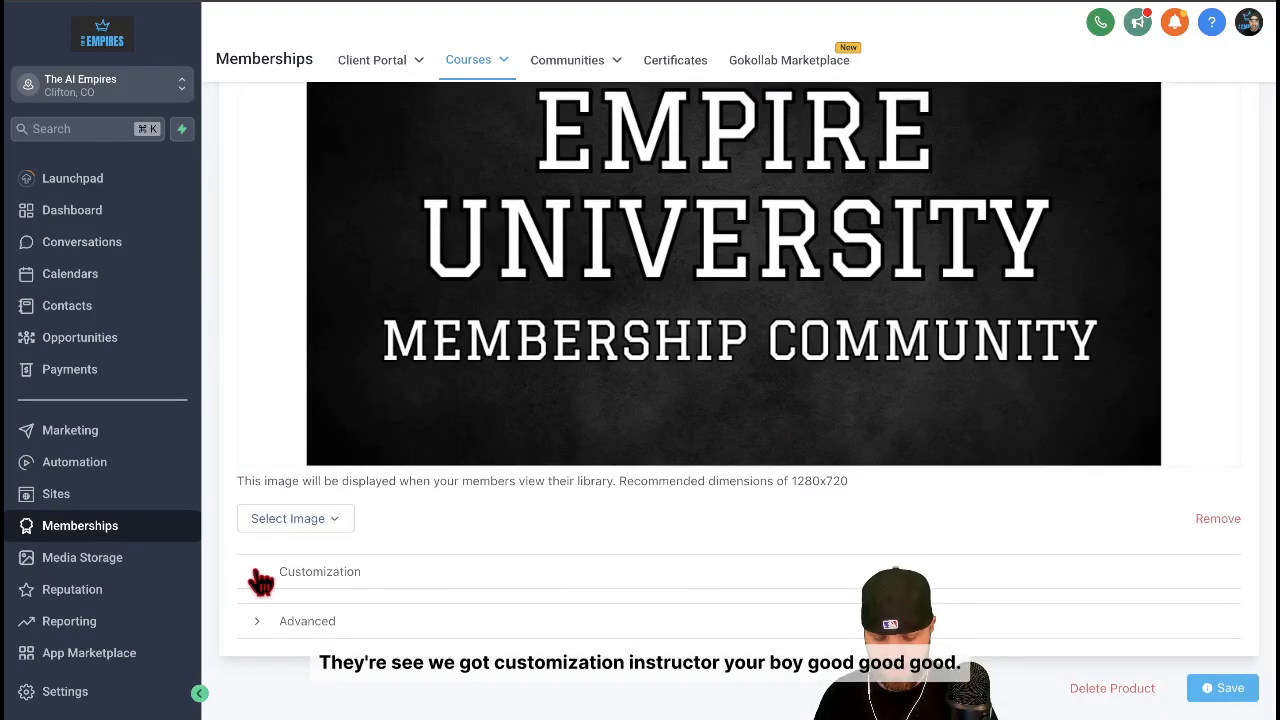
{"action": "left_click", "coordinate": [263, 571]}
{"action": "scroll", "coordinate": [262, 580], "scroll_direction": "down", "scroll_amount": 3}
{"action": "scroll", "coordinate": [323, 531], "scroll_direction": "down", "scroll_amount": 5}
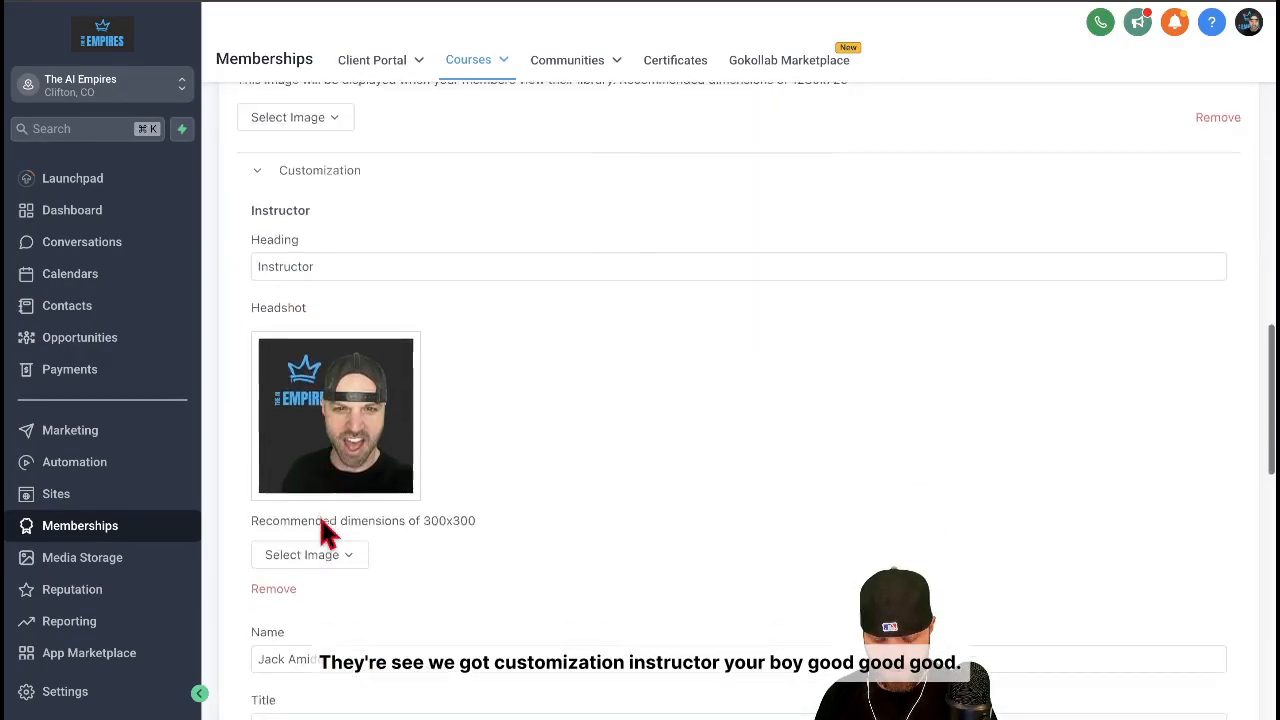
{"action": "scroll", "coordinate": [320, 520], "scroll_direction": "down", "scroll_amount": 6}
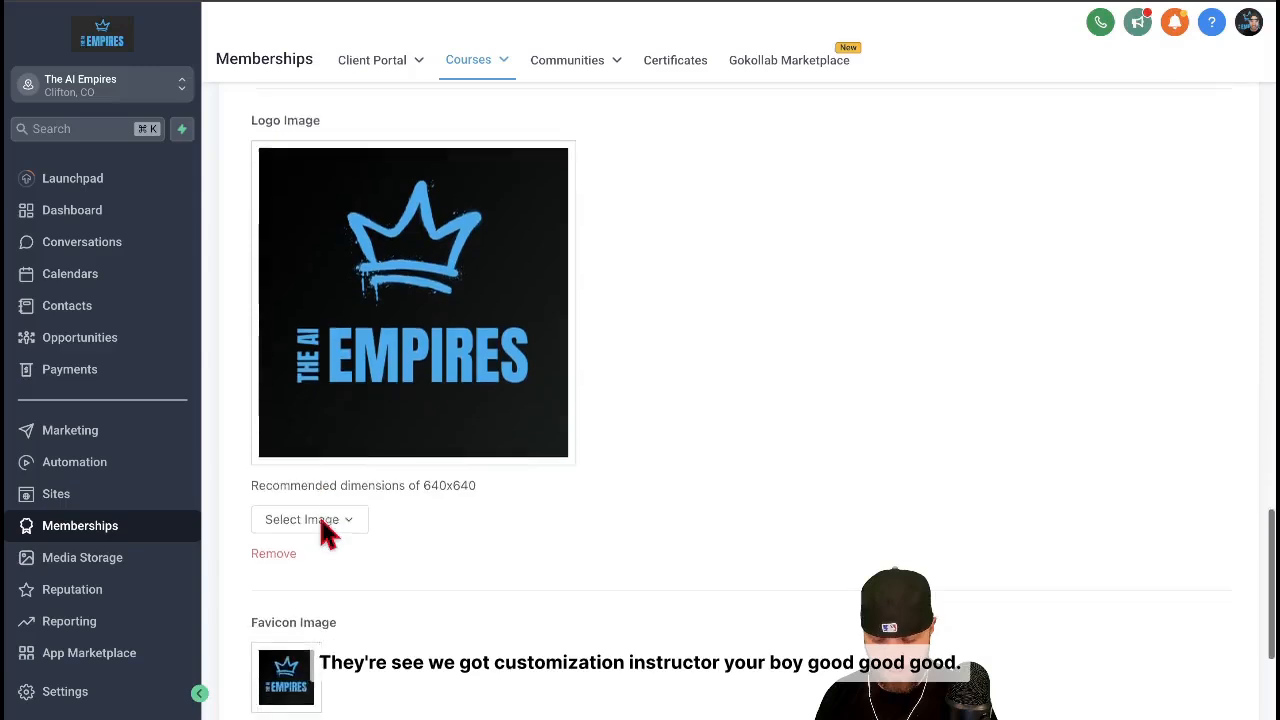
{"action": "scroll", "coordinate": [469, 524], "scroll_direction": "down", "scroll_amount": 2}
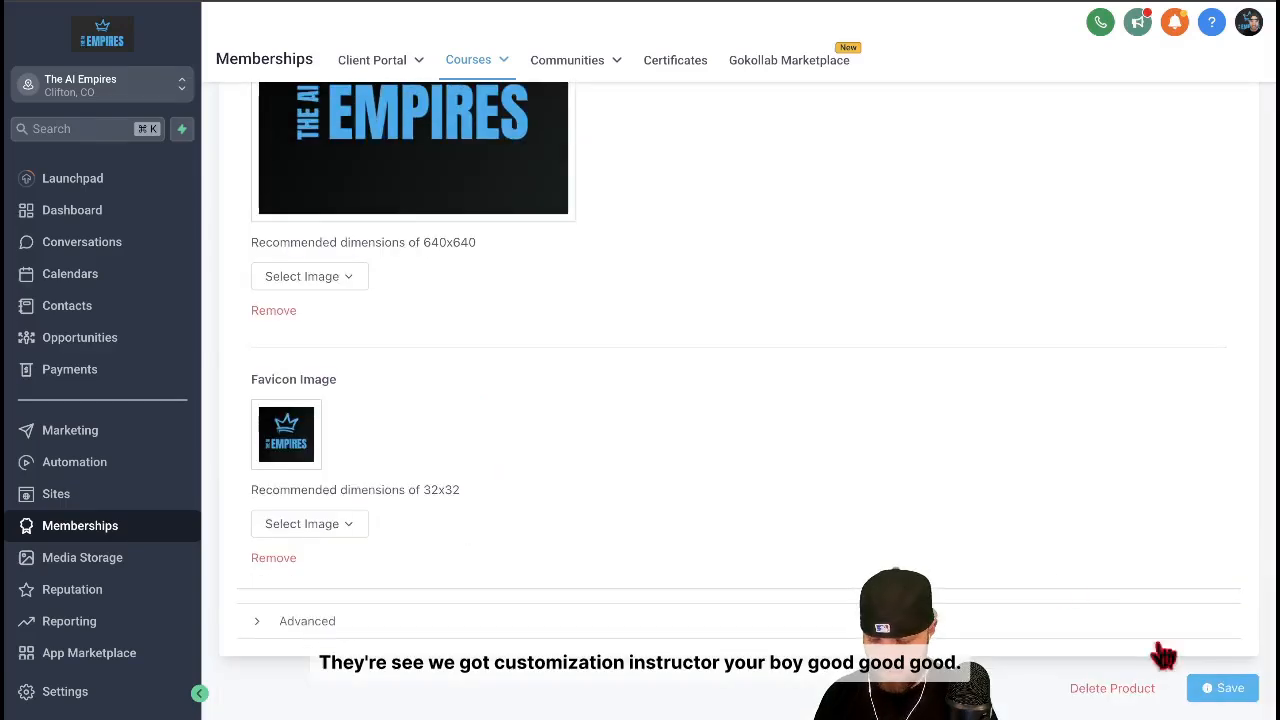
{"action": "left_click", "coordinate": [1220, 688]}
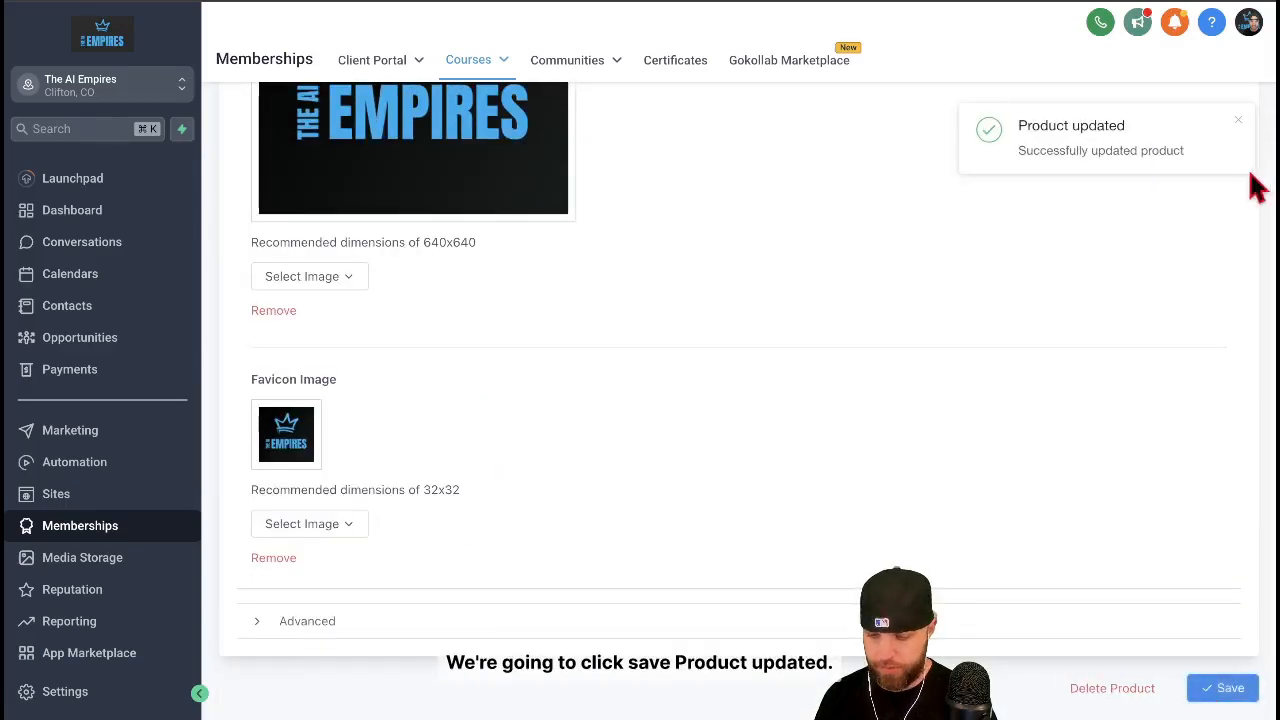
Return to the products list, open the Membership Community & Courses product and look through its product structure
{"action": "scroll", "coordinate": [843, 286], "scroll_direction": "up", "scroll_amount": 15}
{"action": "scroll", "coordinate": [850, 290], "scroll_direction": "up", "scroll_amount": 3}
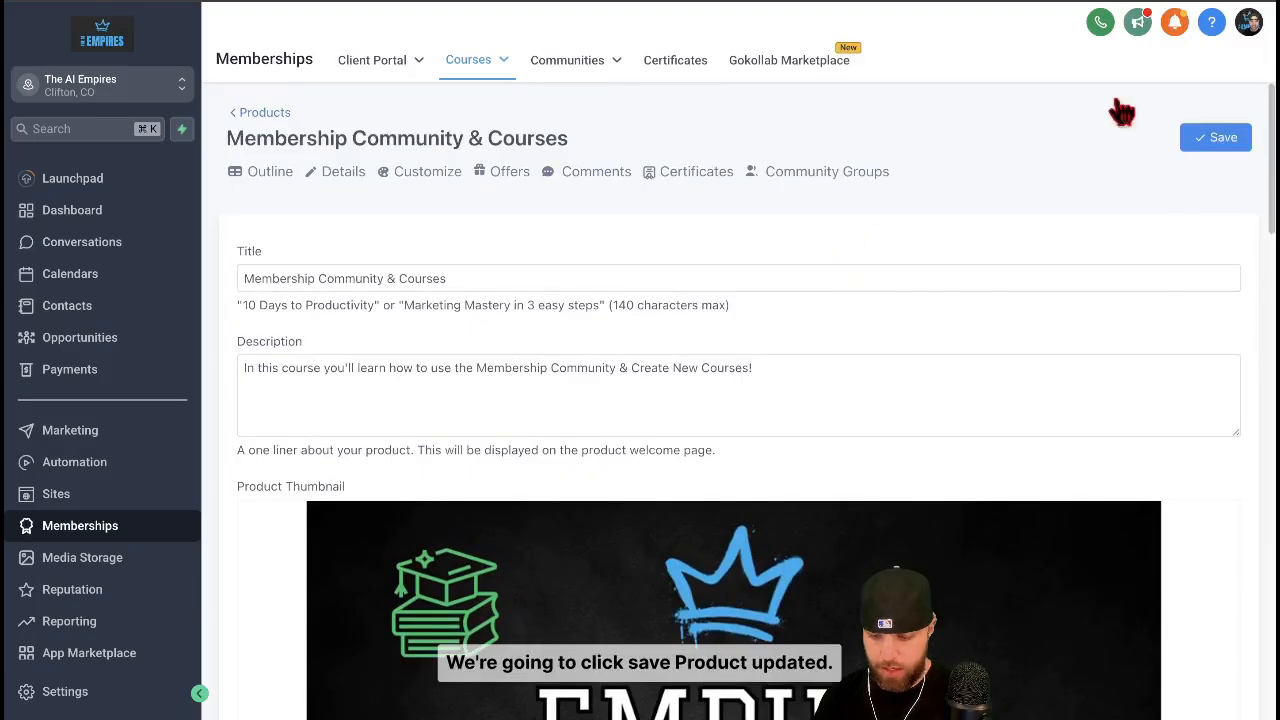
{"action": "left_click", "coordinate": [265, 113]}
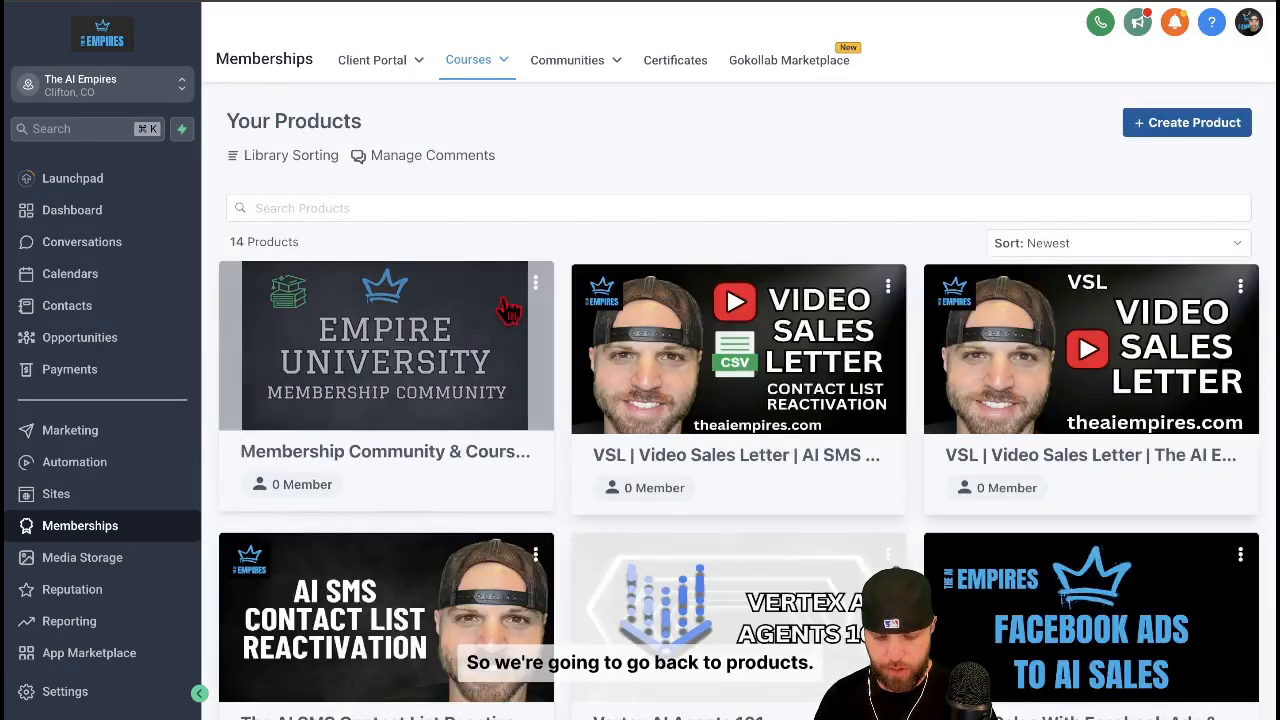
{"action": "left_click", "coordinate": [470, 360]}
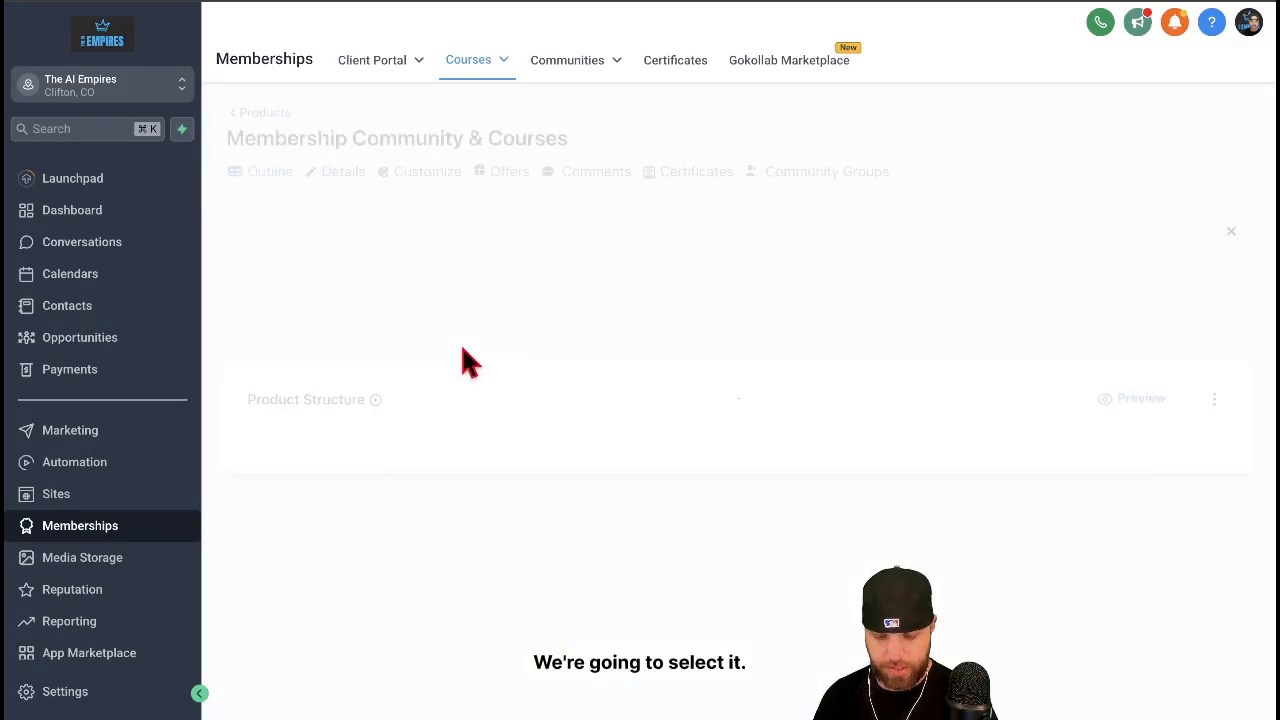
{"action": "scroll", "coordinate": [704, 391], "scroll_direction": "down", "scroll_amount": 3}
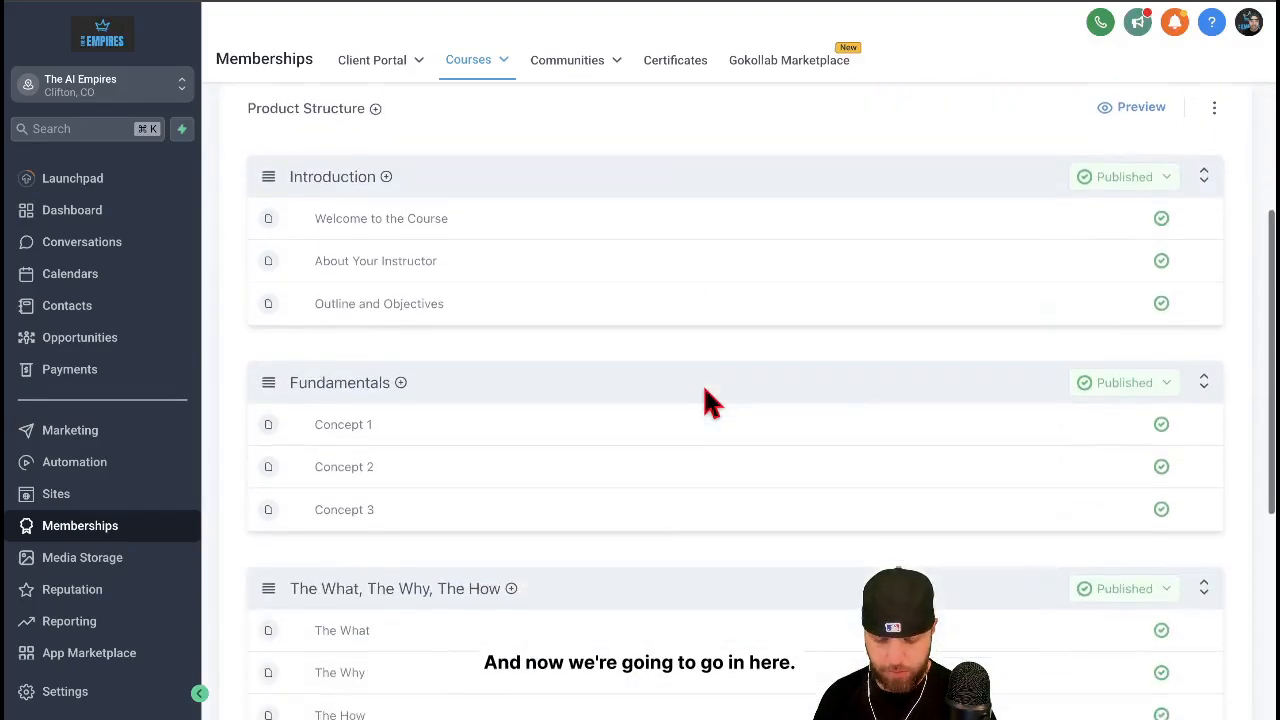
{"action": "scroll", "coordinate": [384, 543], "scroll_direction": "down", "scroll_amount": 4}
{"action": "scroll", "coordinate": [384, 543], "scroll_direction": "up", "scroll_amount": 1}
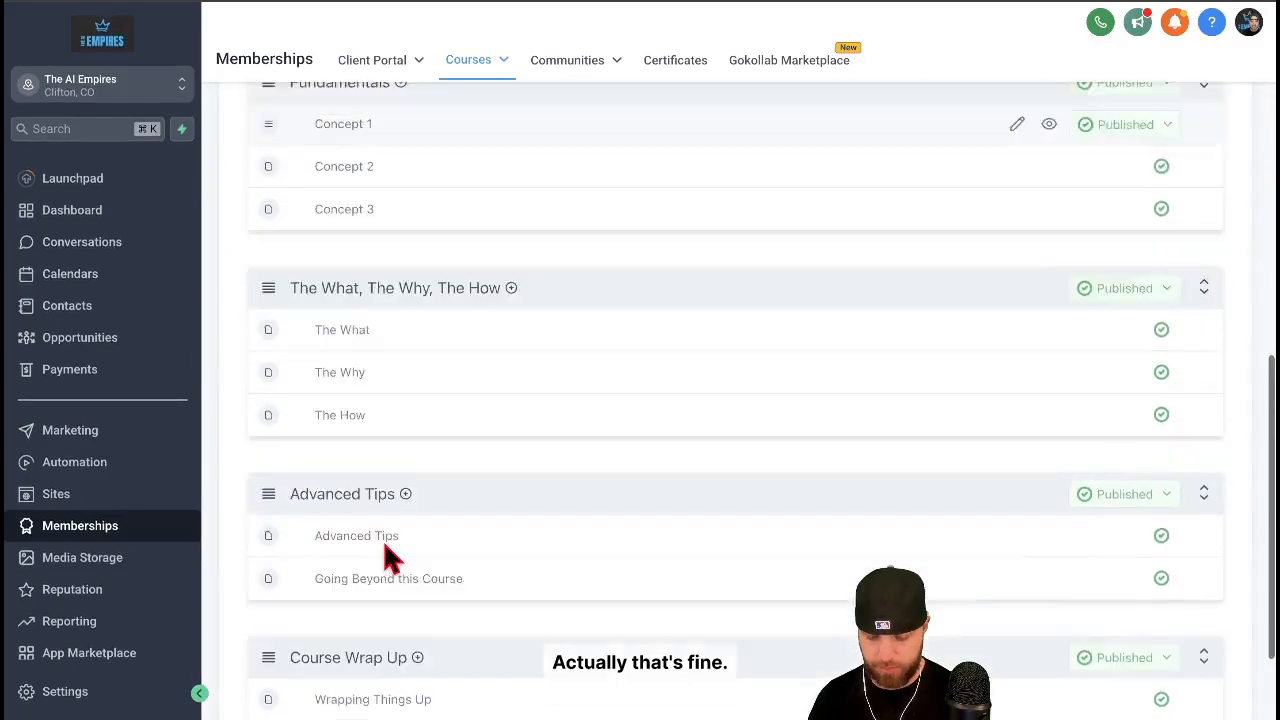
{"action": "scroll", "coordinate": [383, 540], "scroll_direction": "up", "scroll_amount": 4}
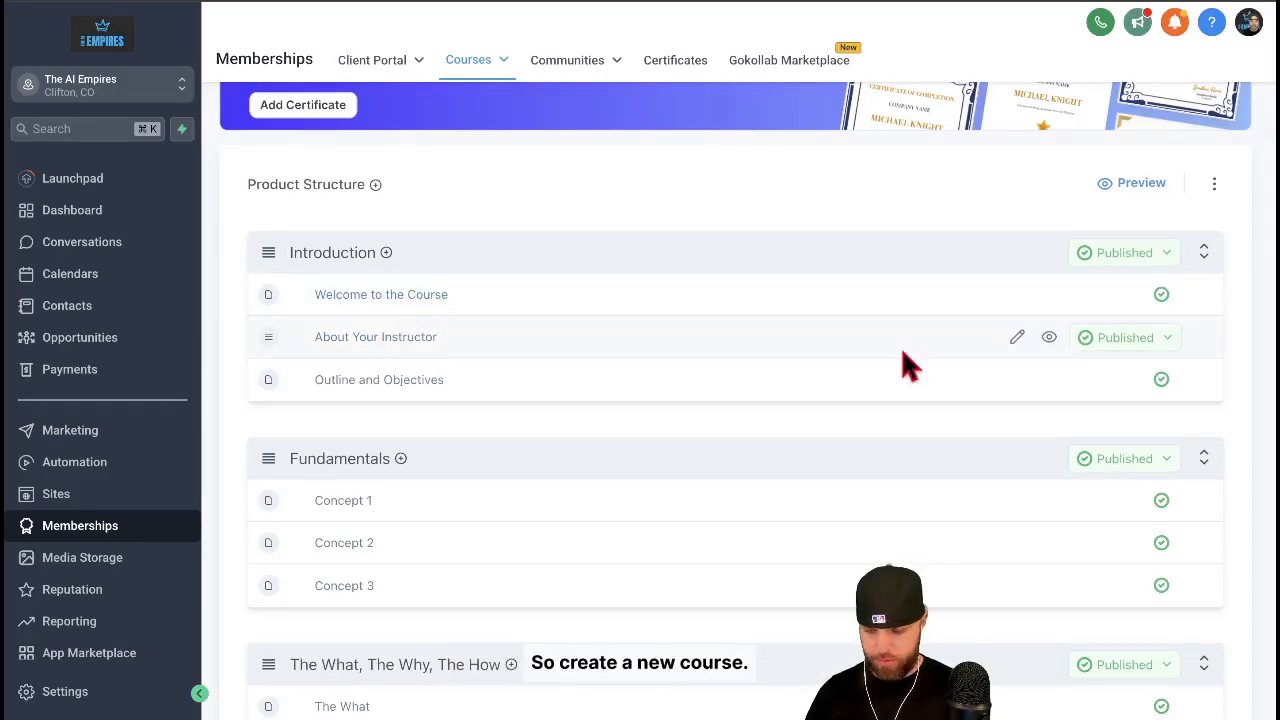
Open the About Your Instructor lesson in the Introduction for editing and retitle it "Lesson 1. Create a New Course"
{"action": "left_click", "coordinate": [1015, 338]}
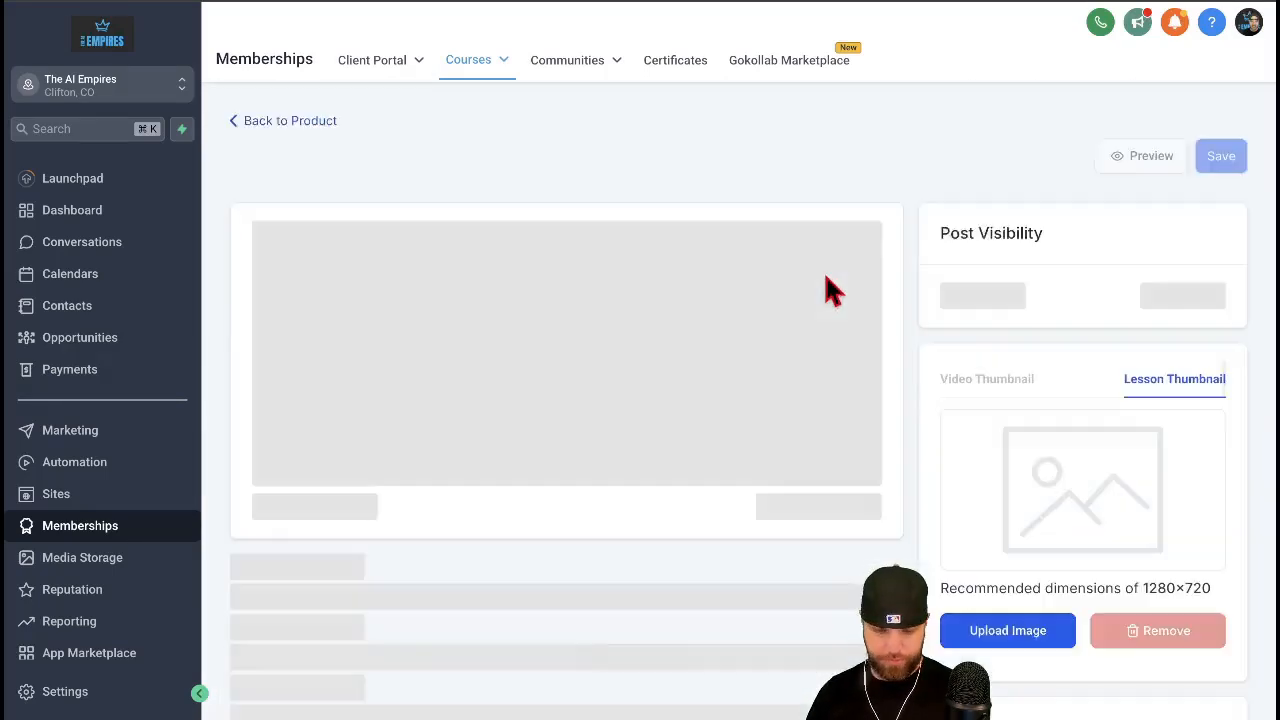
{"action": "triple_click", "coordinate": [424, 430]}
{"action": "type", "text": "HO"}
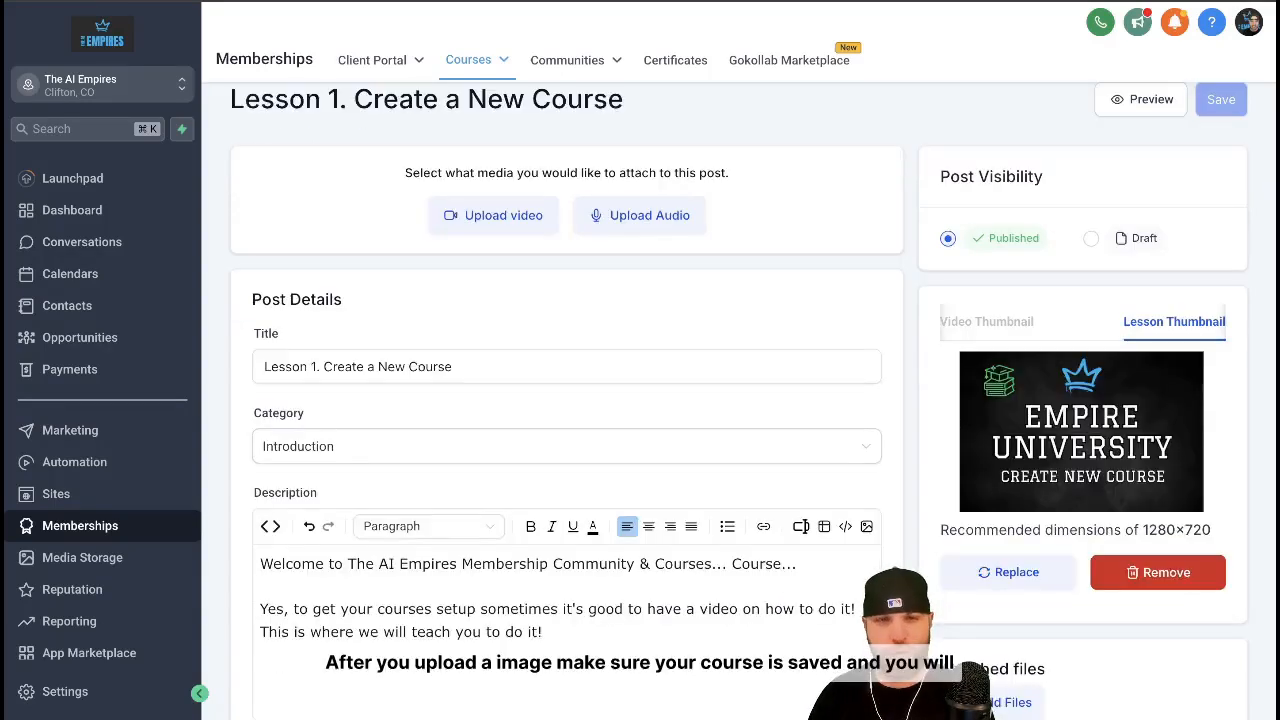
Return to the product structure and reopen the "Lesson 1. Create a New Course" lesson for editing
{"action": "scroll", "coordinate": [1204, 152], "scroll_direction": "up", "scroll_amount": 2}
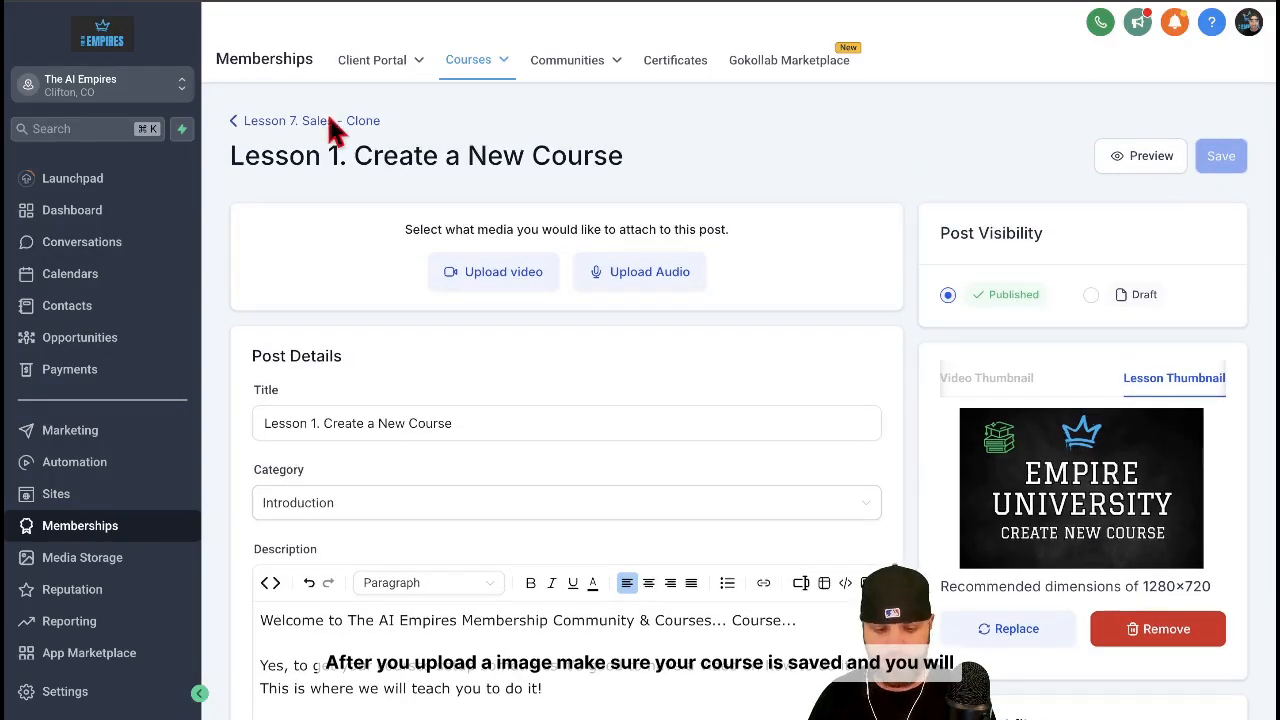
{"action": "left_click", "coordinate": [294, 120]}
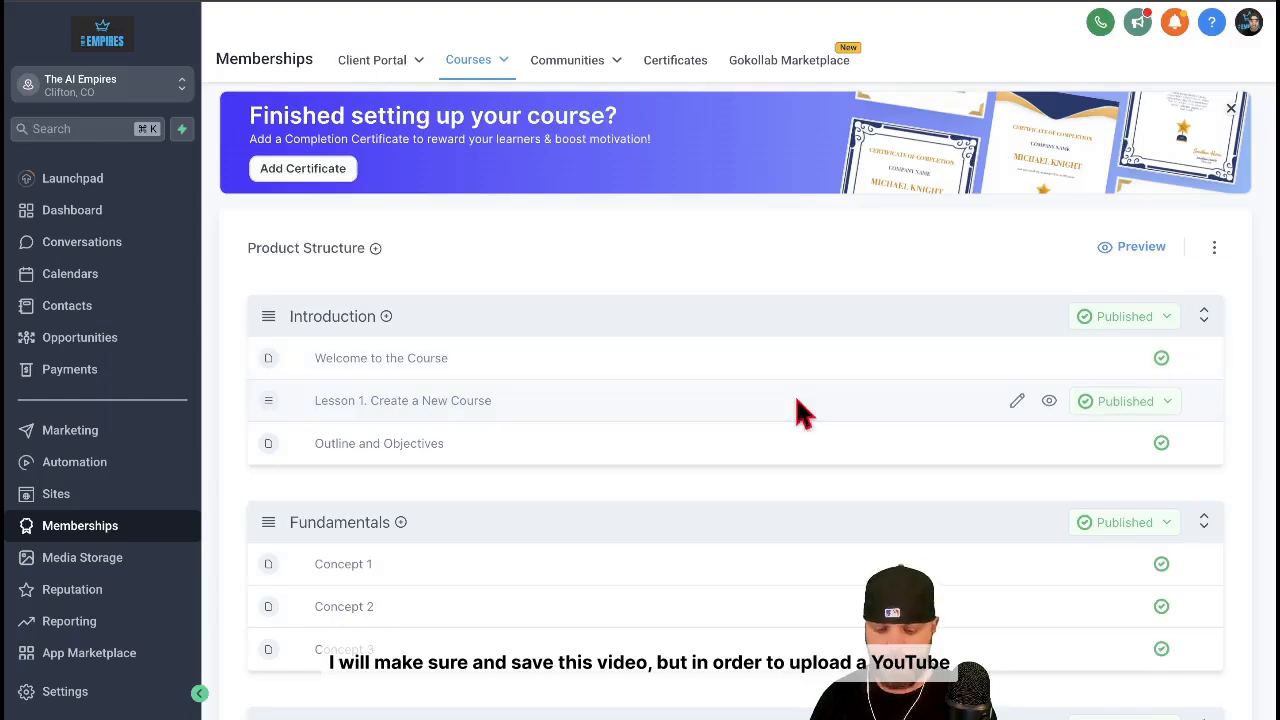
{"action": "left_click", "coordinate": [1017, 400]}
{"action": "scroll", "coordinate": [838, 415], "scroll_direction": "down", "scroll_amount": 1}
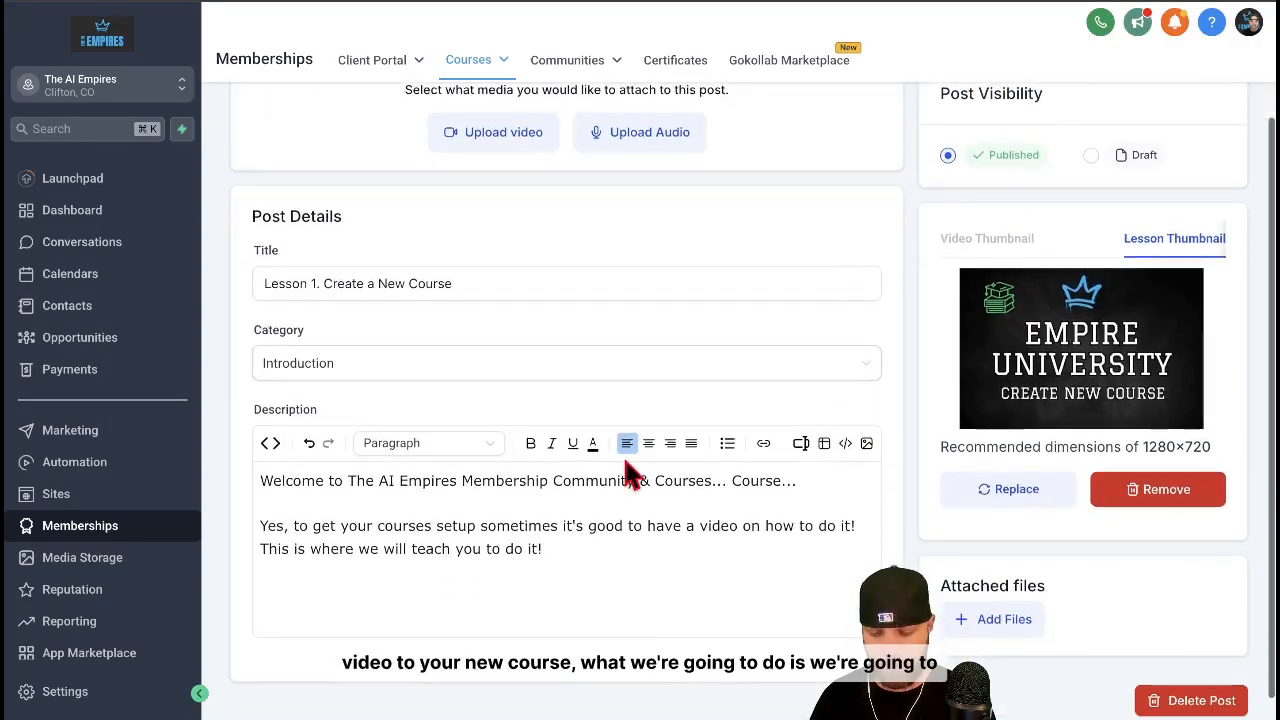
Add blank lines at the end of the lesson description and start a media embed of type Youtube
{"action": "left_click", "coordinate": [668, 543]}
{"action": "key", "text": "Return"}
{"action": "key", "text": "Return"}
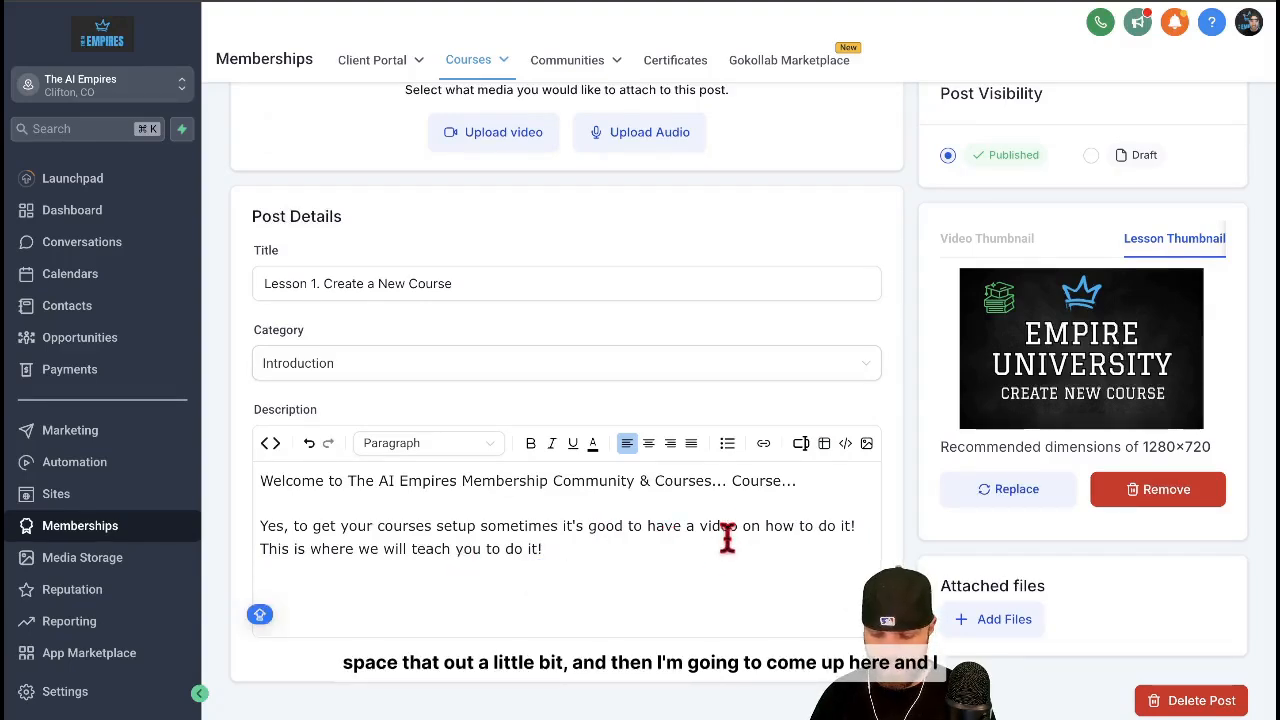
{"action": "left_click", "coordinate": [824, 449]}
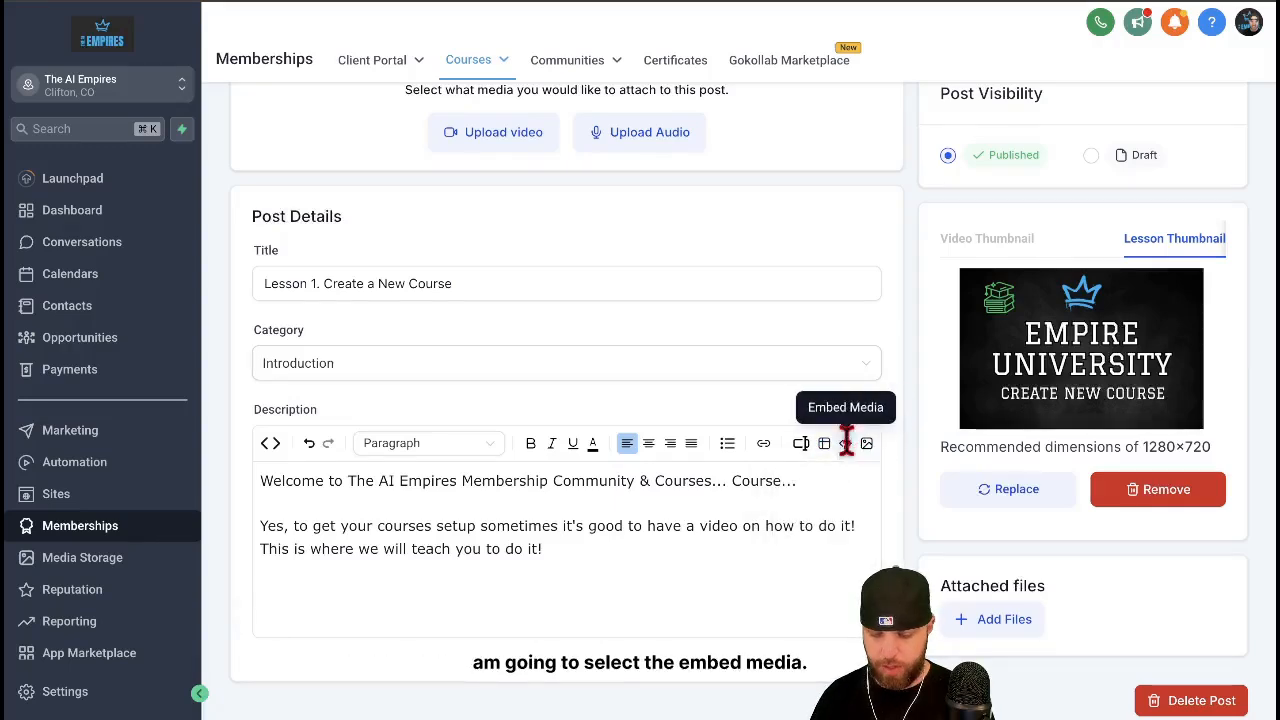
{"action": "left_click", "coordinate": [845, 445]}
{"action": "left_click", "coordinate": [536, 278]}
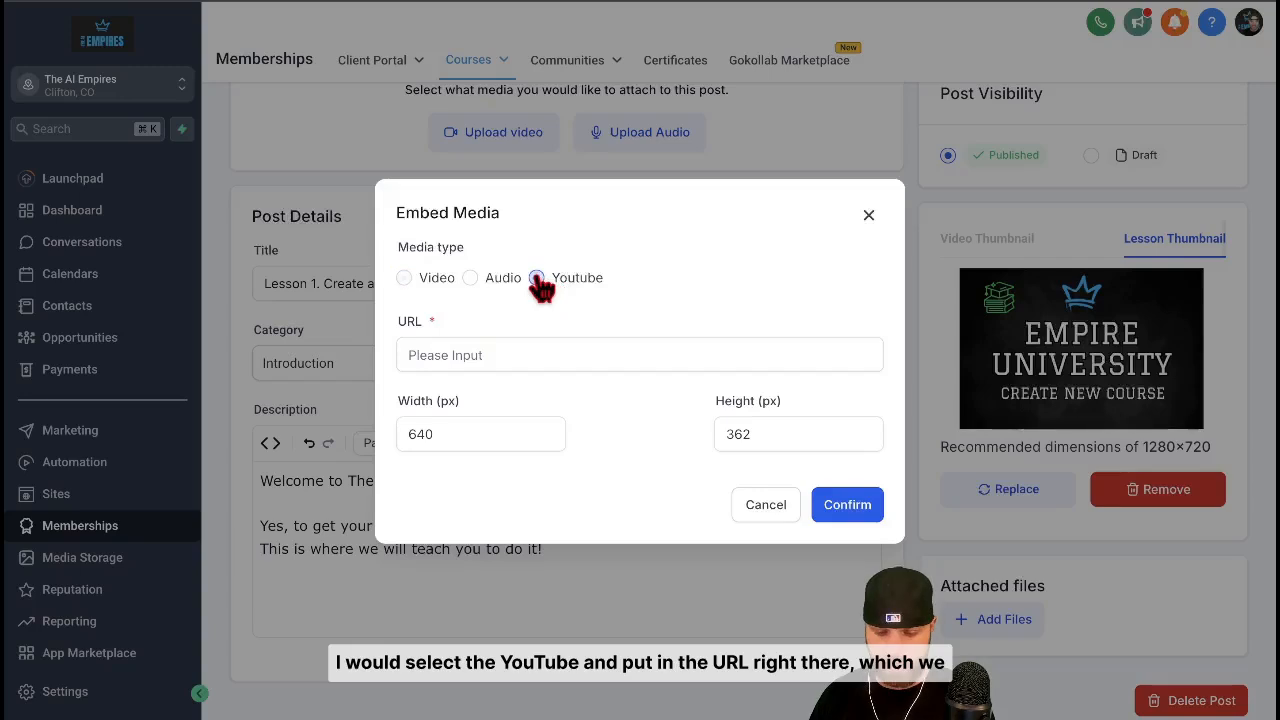
{"action": "left_click", "coordinate": [521, 341]}
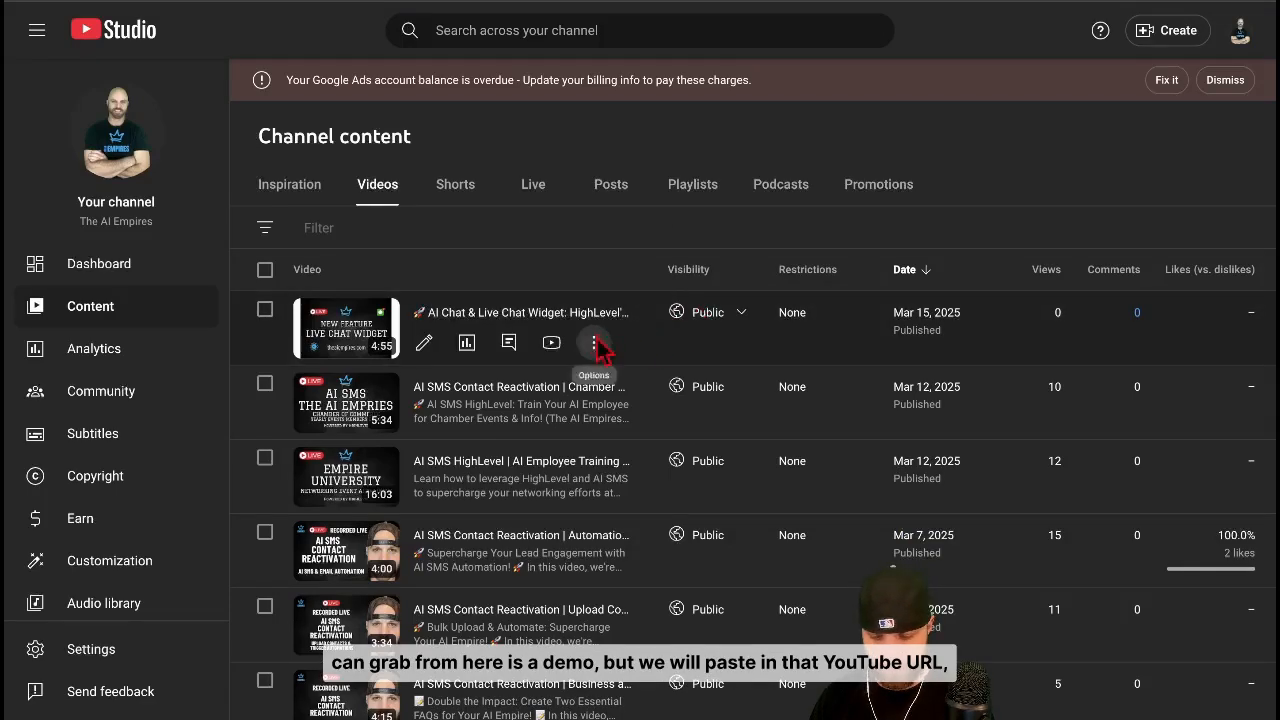
Copy the link of the AI Chat & Live Chat Widget video in YouTube Studio and embed it in the lesson description
{"action": "left_click", "coordinate": [593, 343]}
{"action": "left_click", "coordinate": [523, 397]}
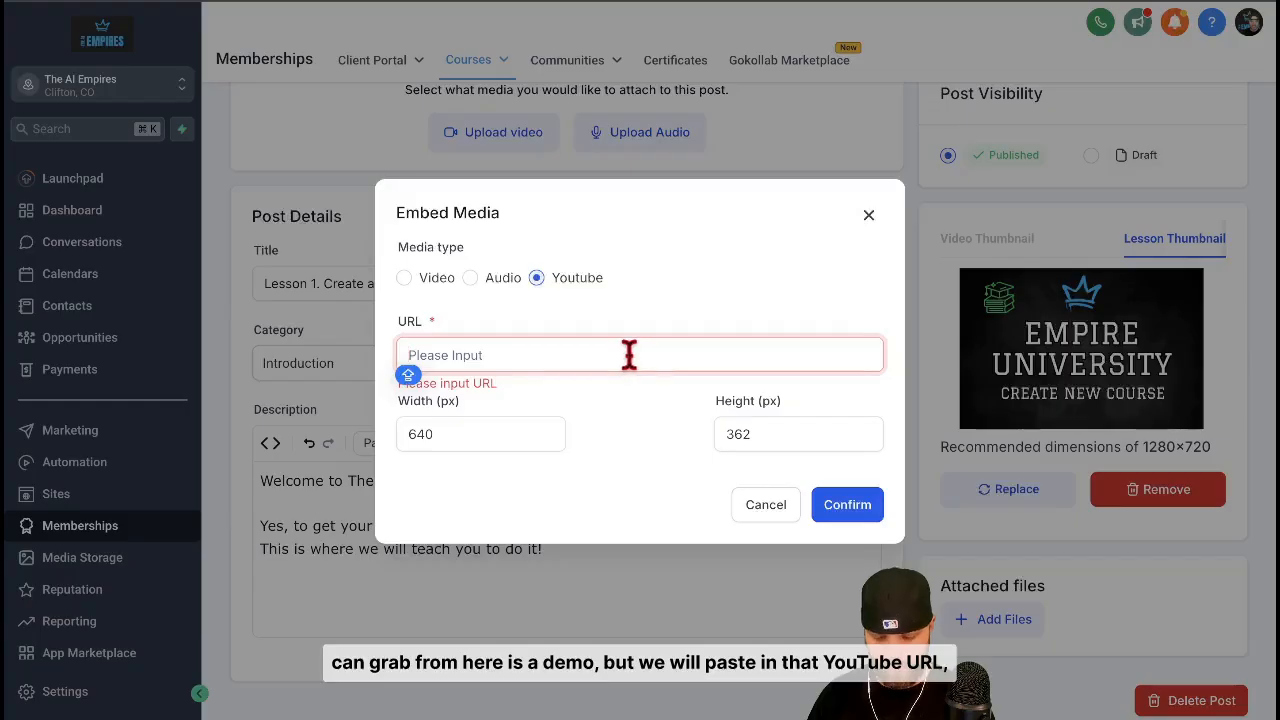
{"action": "key", "text": "ctrl+v"}
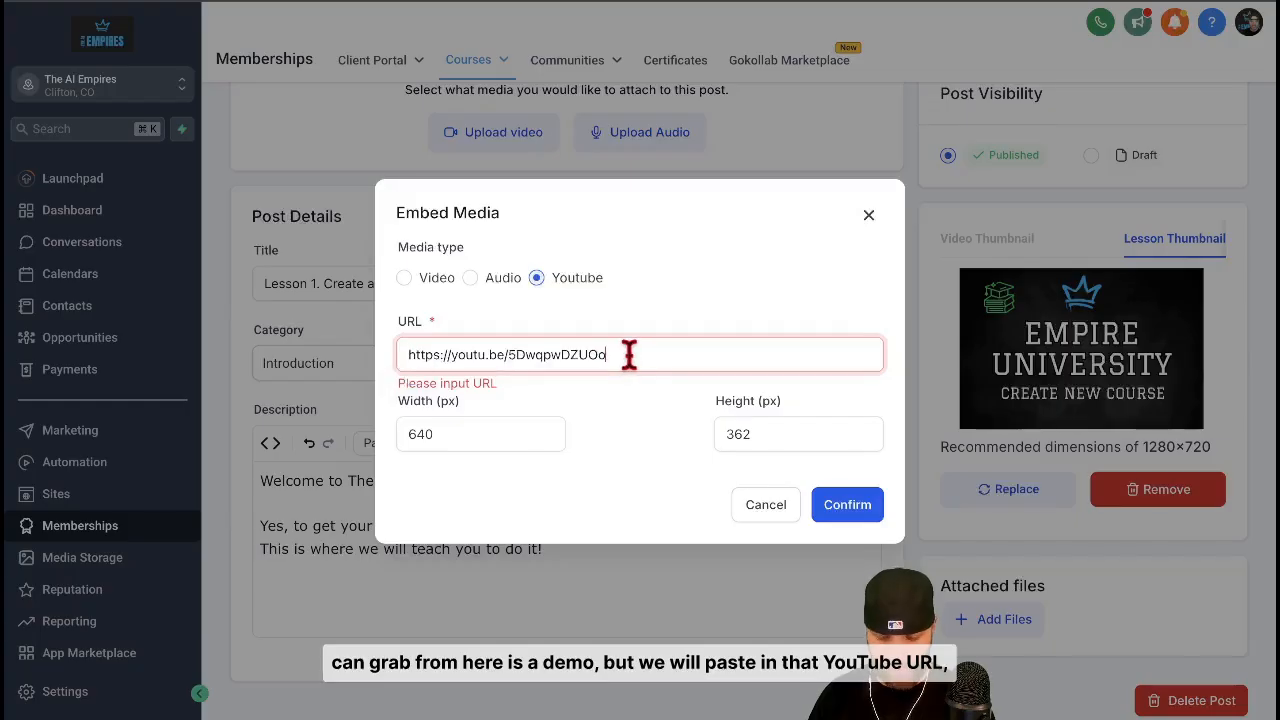
{"action": "left_click", "coordinate": [848, 505]}
Check the embedded video in the description and save the lesson
{"action": "scroll", "coordinate": [855, 501], "scroll_direction": "down", "scroll_amount": 3}
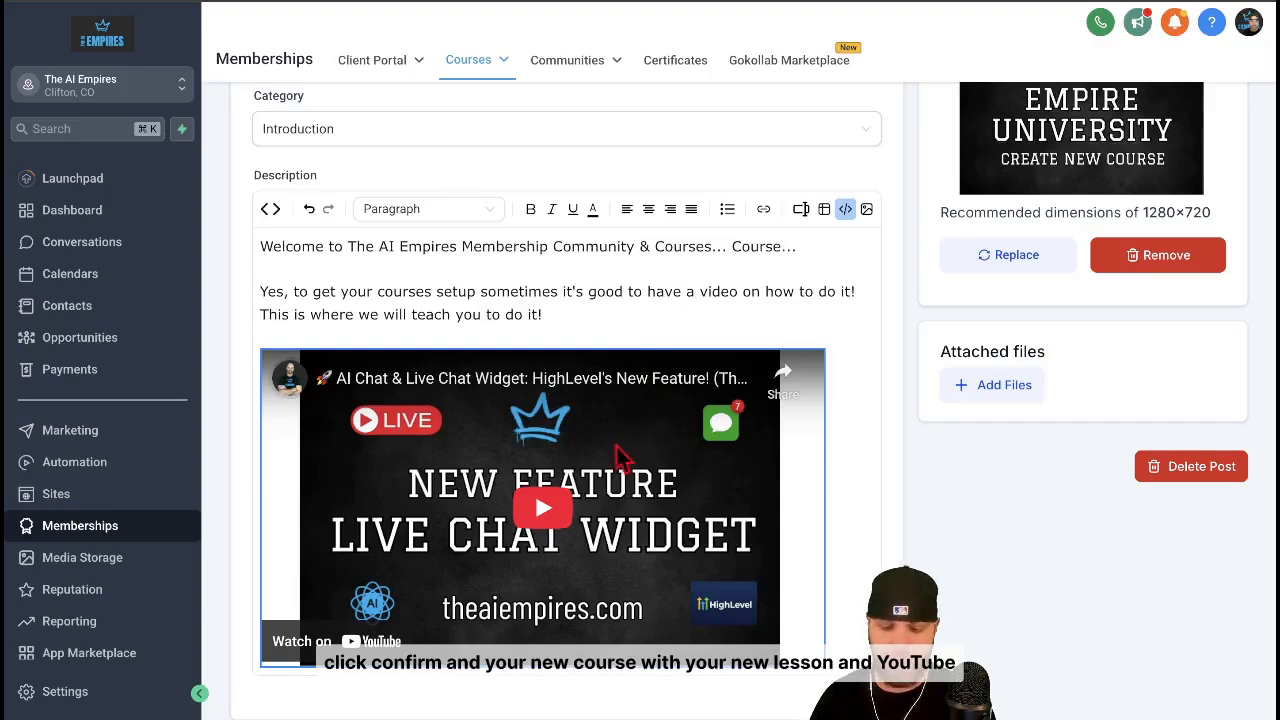
{"action": "scroll", "coordinate": [722, 497], "scroll_direction": "up", "scroll_amount": 3}
{"action": "scroll", "coordinate": [722, 497], "scroll_direction": "down", "scroll_amount": 2}
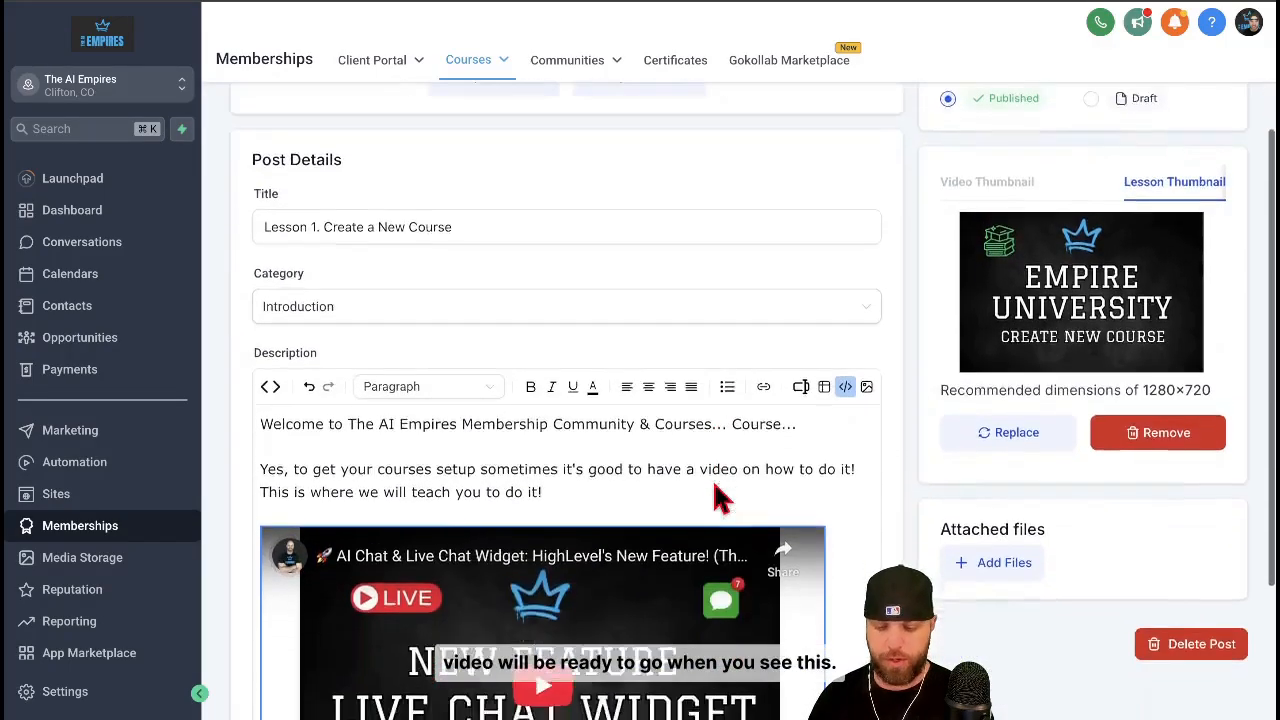
{"action": "scroll", "coordinate": [722, 497], "scroll_direction": "down", "scroll_amount": 1}
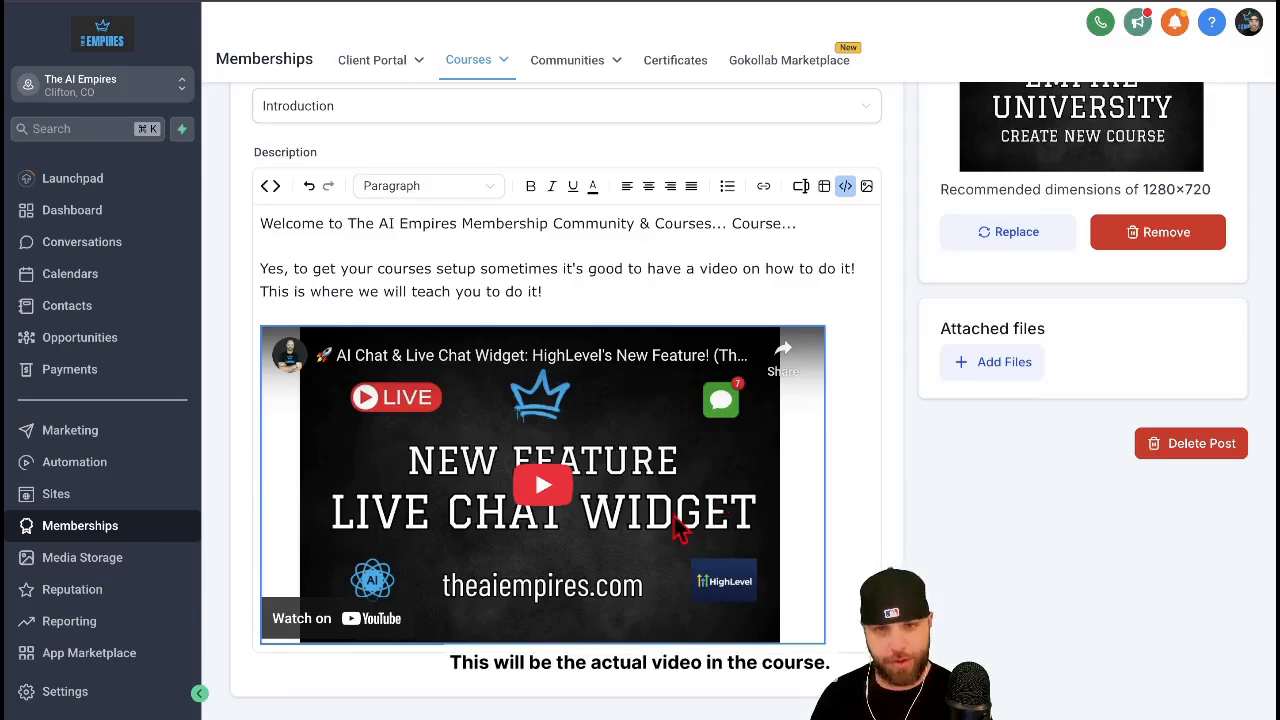
{"action": "scroll", "coordinate": [940, 330], "scroll_direction": "up", "scroll_amount": 2}
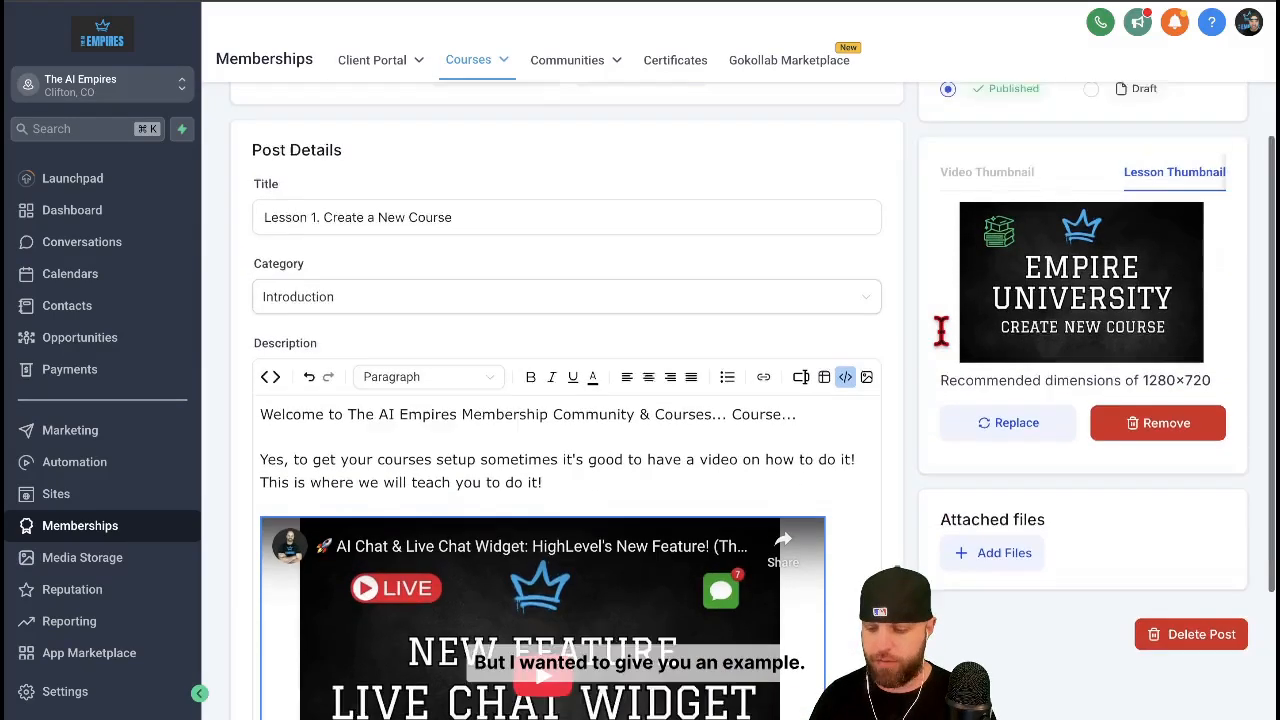
{"action": "scroll", "coordinate": [940, 330], "scroll_direction": "up", "scroll_amount": 1}
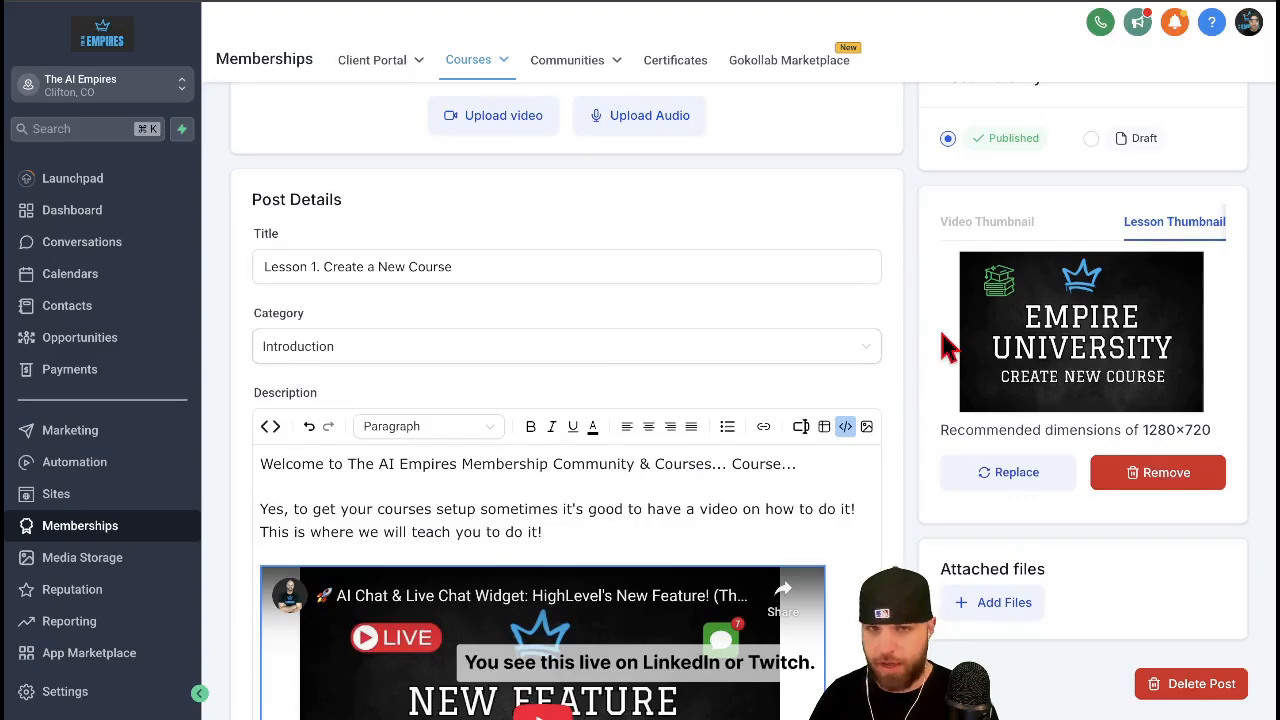
{"action": "scroll", "coordinate": [944, 340], "scroll_direction": "up", "scroll_amount": 1}
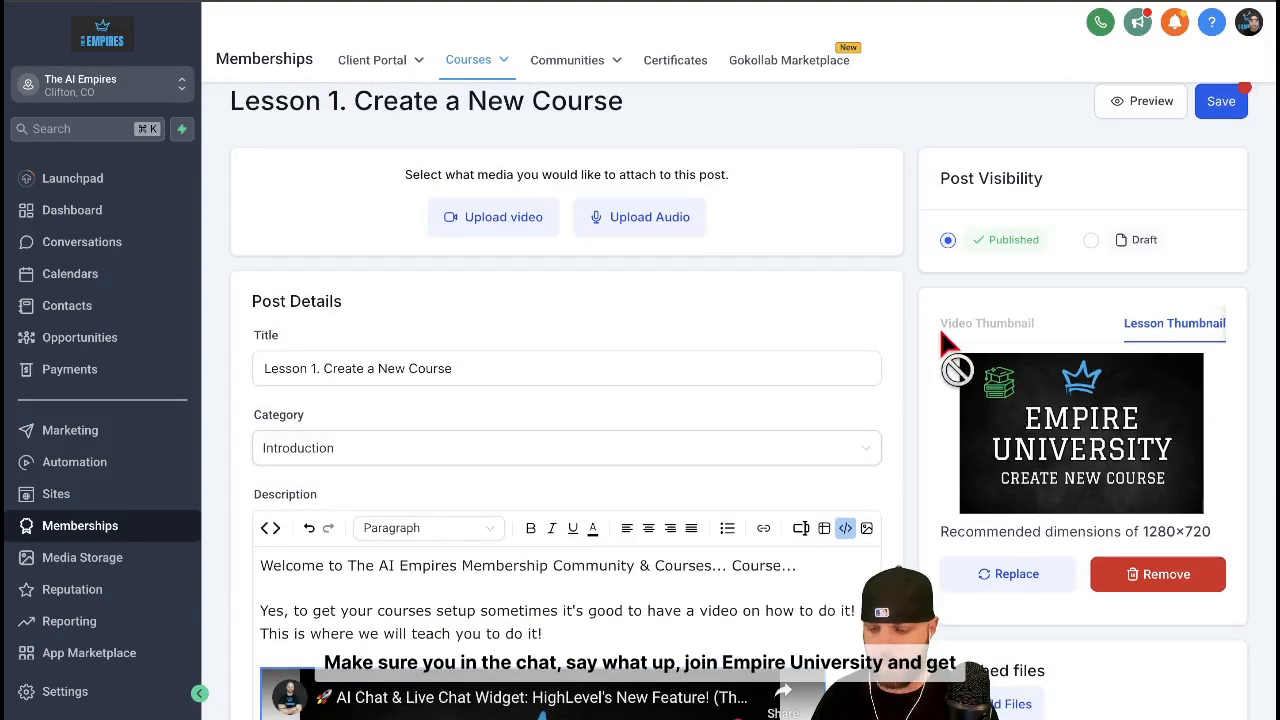
{"action": "left_click", "coordinate": [1224, 104]}
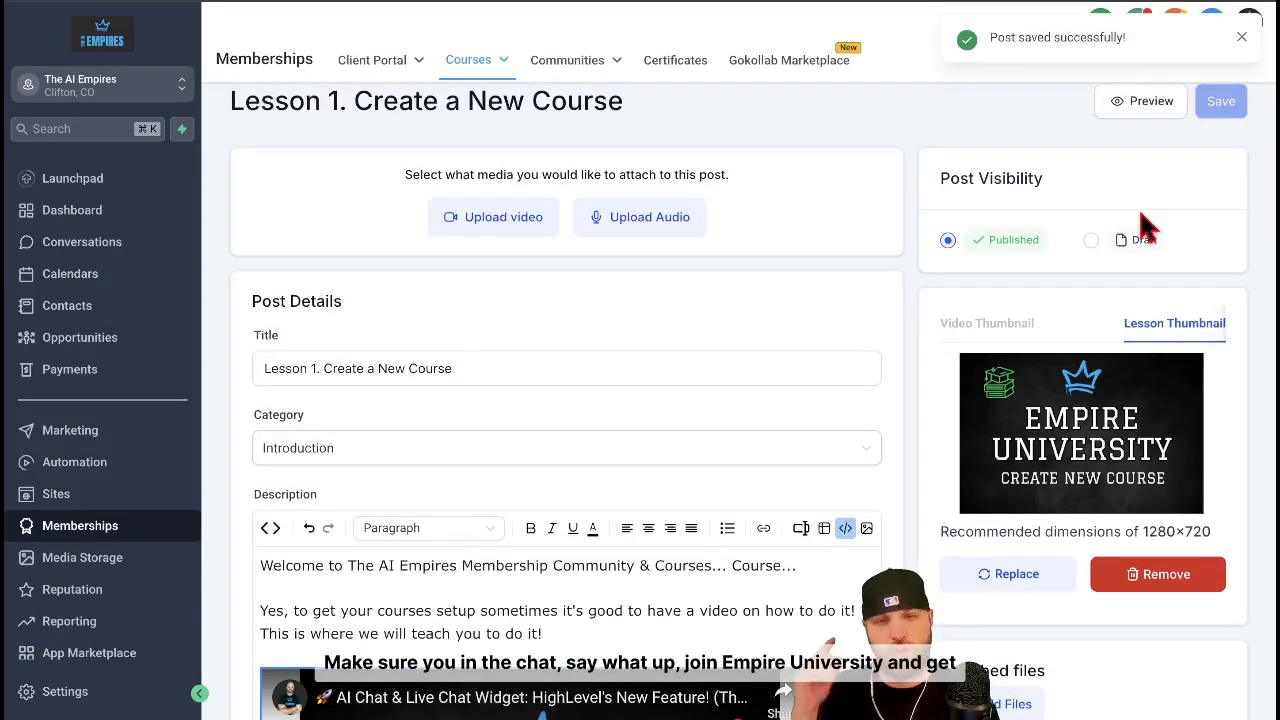